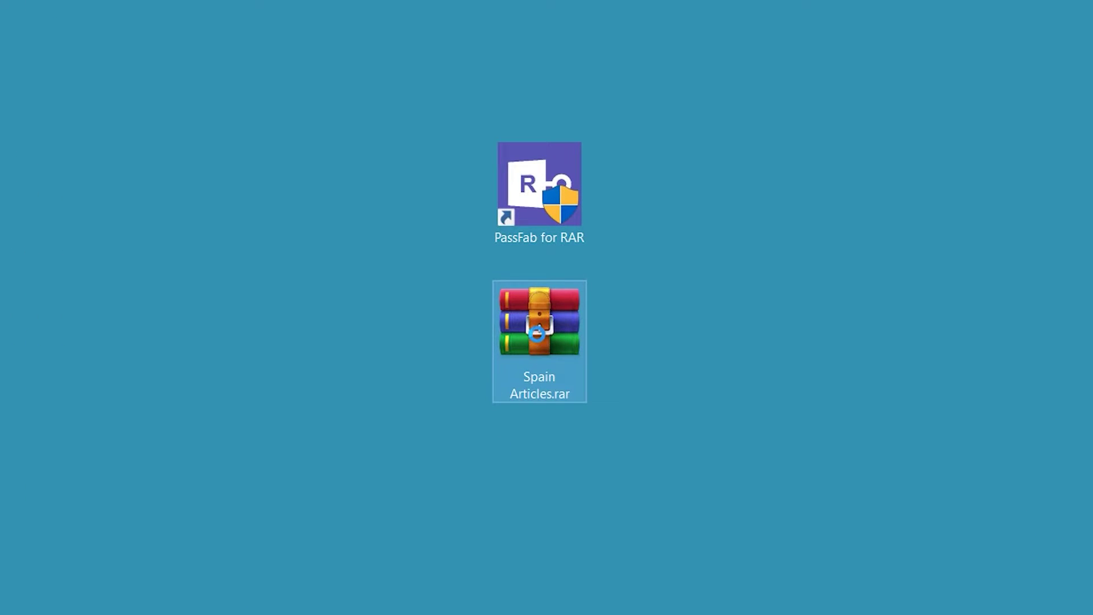
- Extract Spain Articles.rar in place with guessed password 123 and see it rejected
{"action": "right_click", "coordinate": [537, 335]}
{"action": "left_click", "coordinate": [628, 381]}
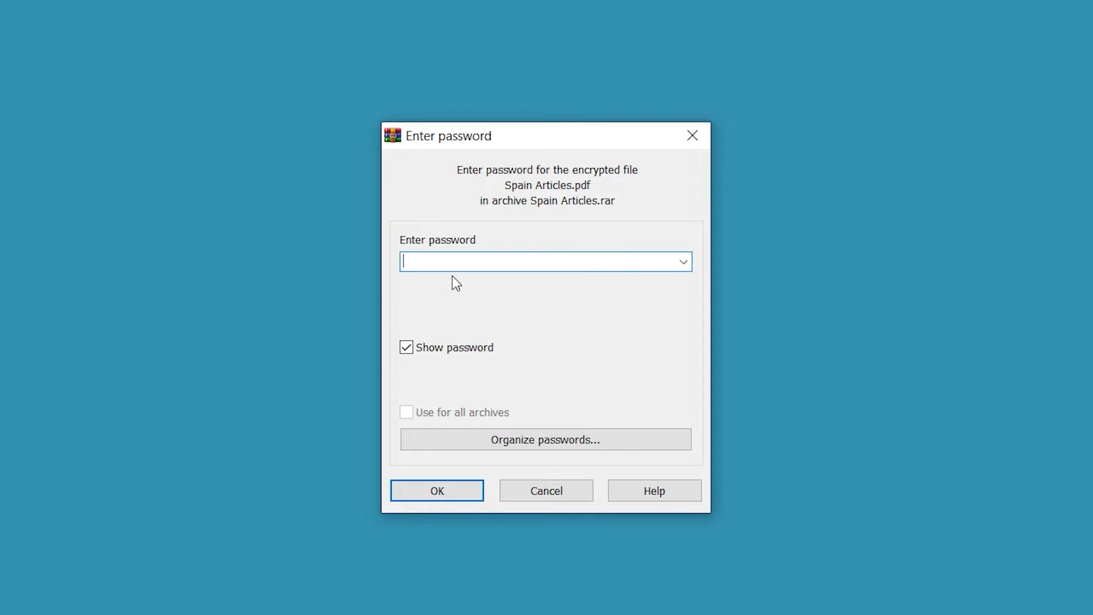
{"action": "type", "text": "123"}
{"action": "left_click", "coordinate": [440, 490]}
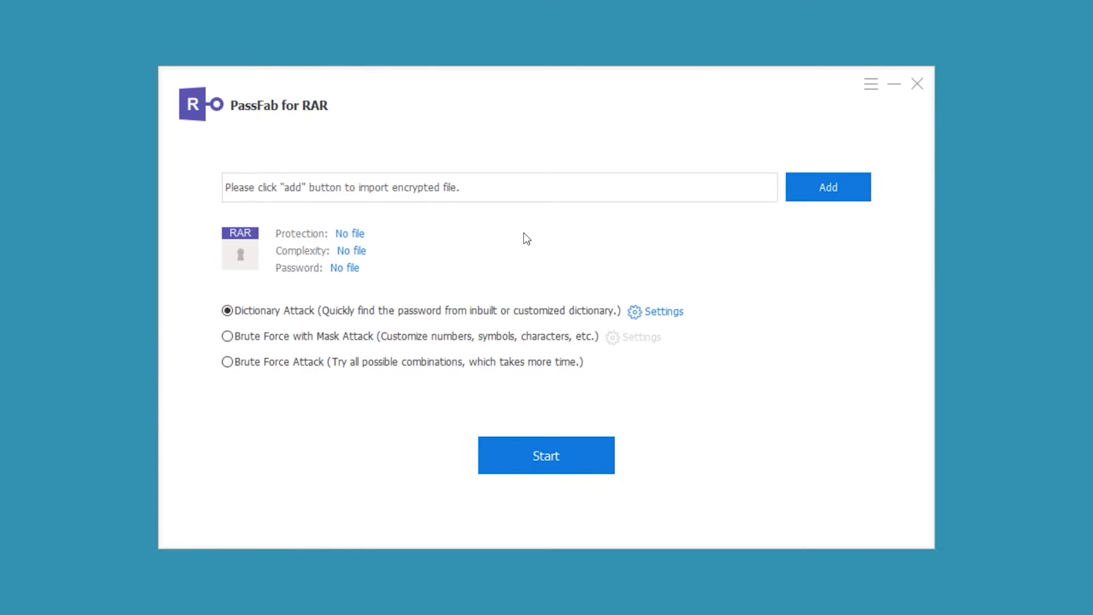
- Add Spain Articles.rar to PassFab for RAR from the Open dialog
{"action": "left_click", "coordinate": [825, 187]}
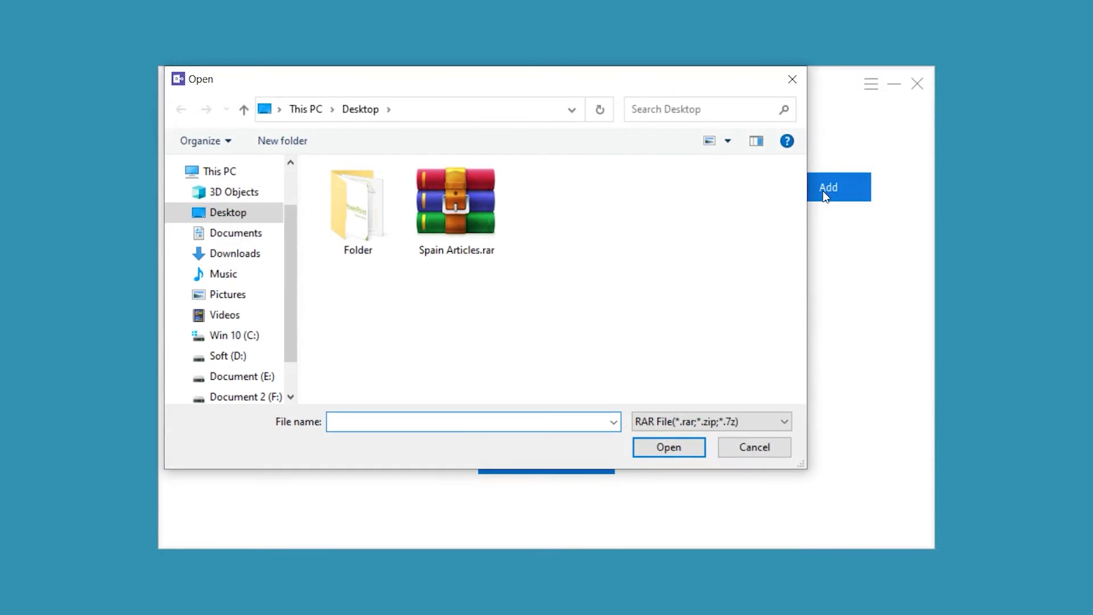
{"action": "left_click", "coordinate": [444, 218]}
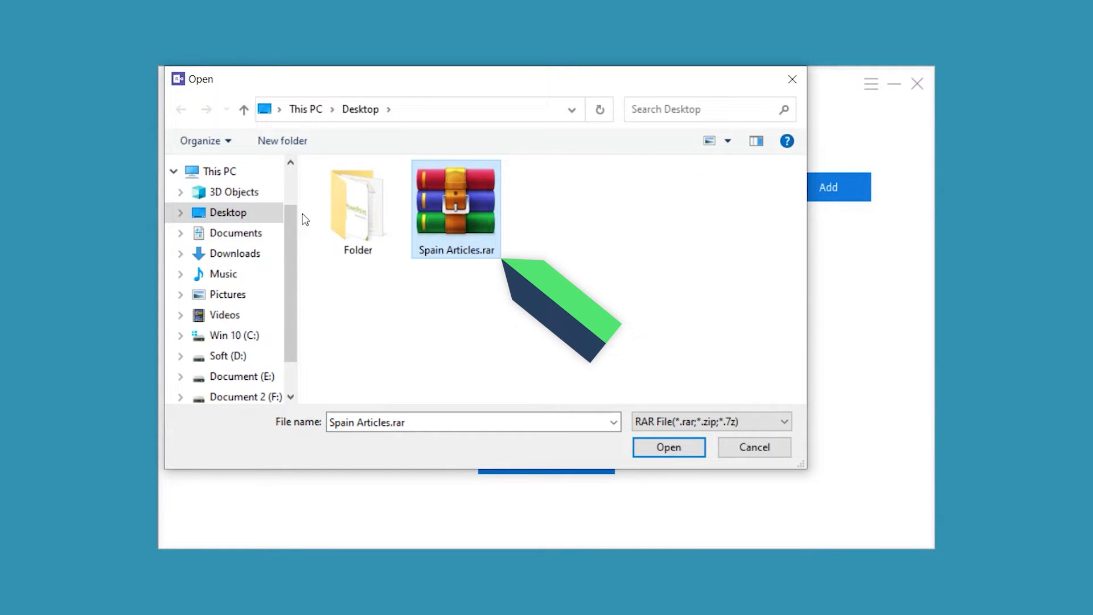
- Finish loading the archive and review the Dictionary Attack settings without changes
{"action": "left_click", "coordinate": [664, 448]}
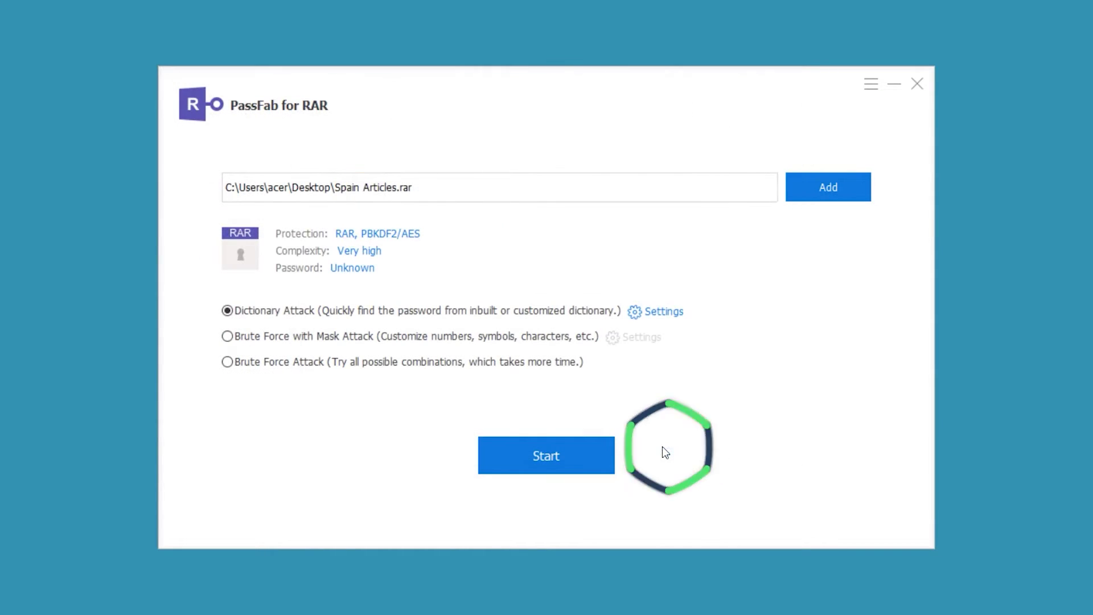
{"action": "left_click", "coordinate": [655, 309]}
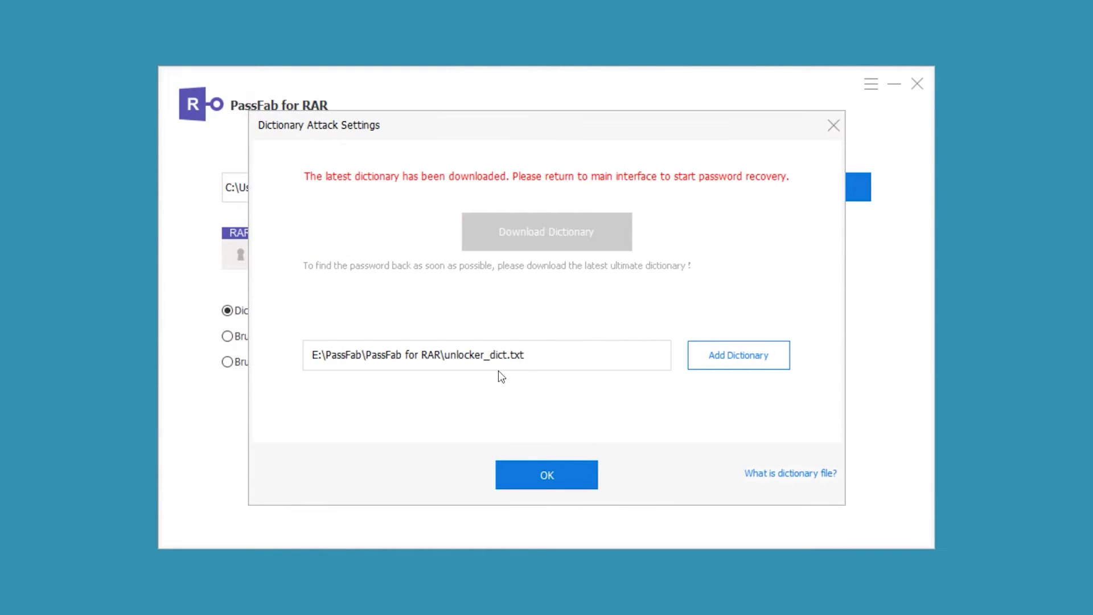
{"action": "left_click", "coordinate": [554, 476]}
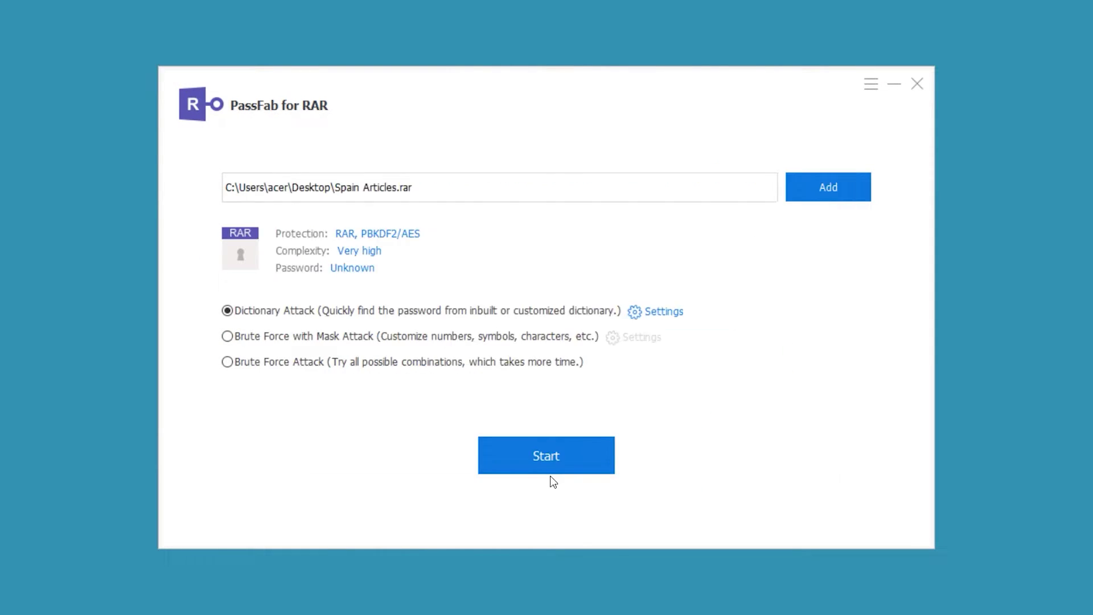
- Review the mask attack character sets and confirm the mask settings (lengths 4–8, prefix 22)
{"action": "left_click", "coordinate": [658, 337]}
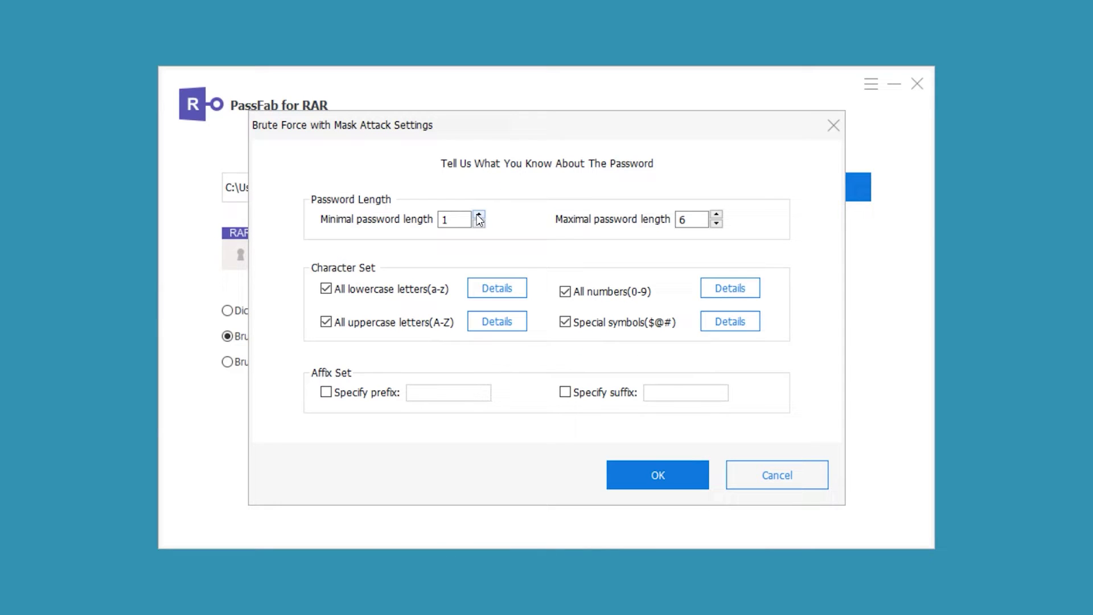
{"action": "left_click", "coordinate": [504, 285]}
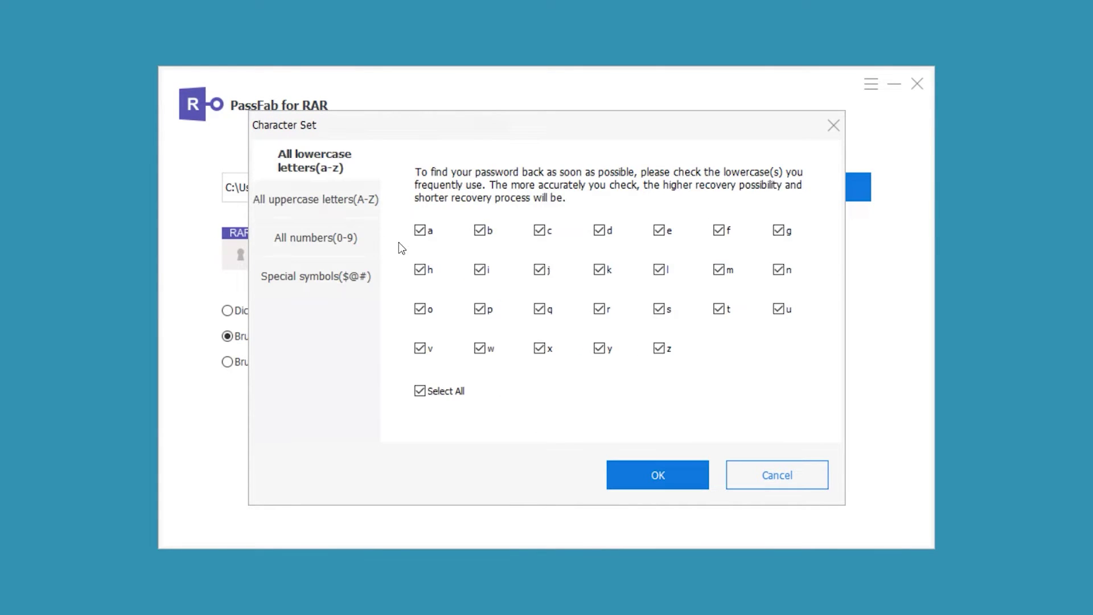
{"action": "left_click", "coordinate": [307, 199]}
{"action": "left_click", "coordinate": [282, 238]}
{"action": "left_click", "coordinate": [337, 265]}
{"action": "left_click", "coordinate": [641, 478]}
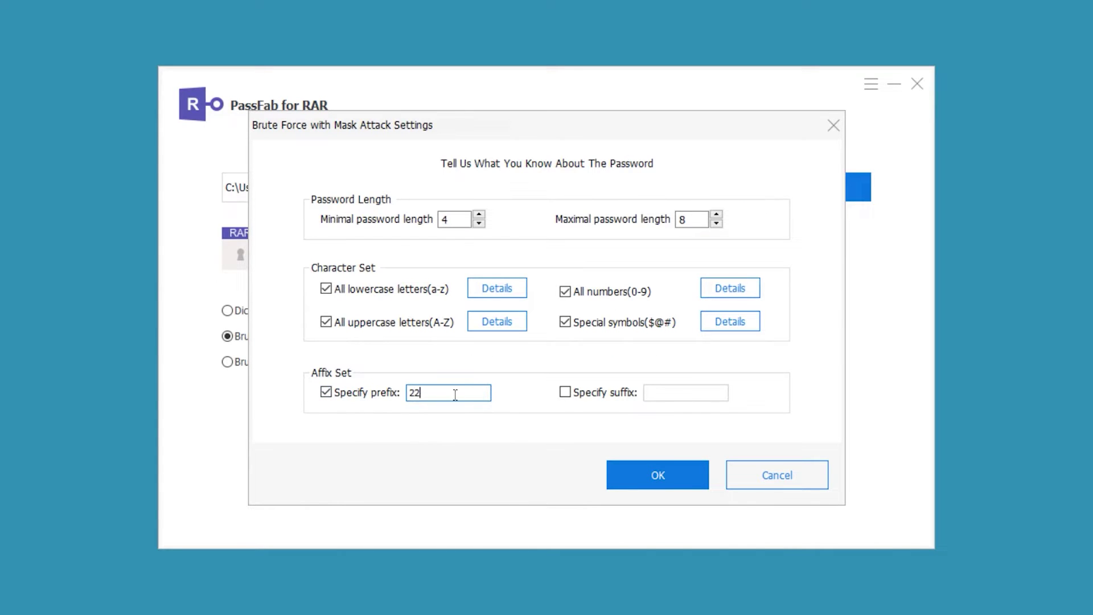
{"action": "left_click", "coordinate": [684, 488]}
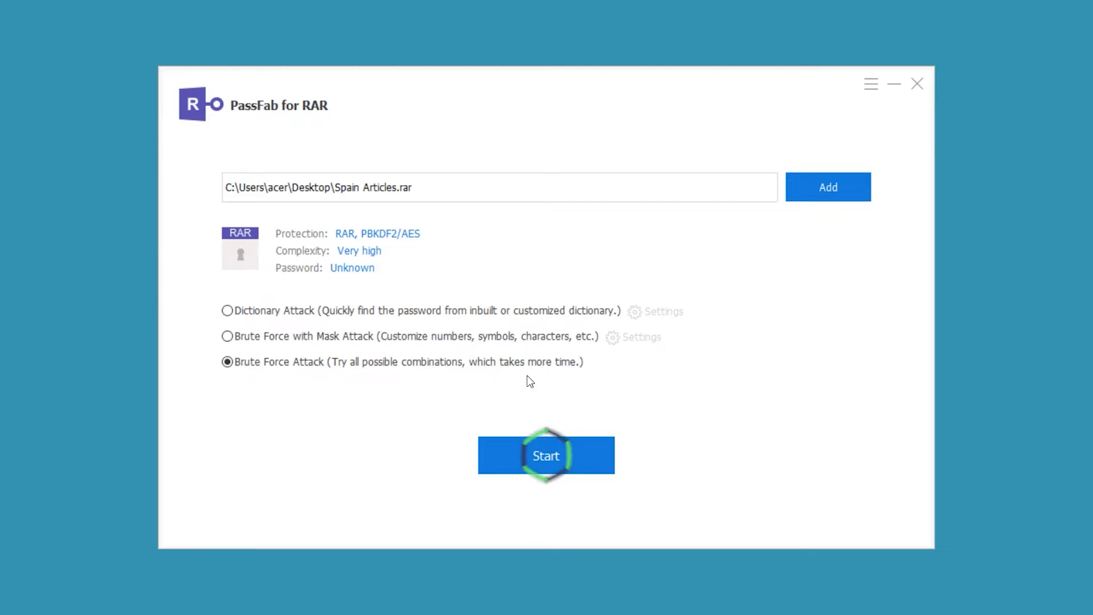
{"action": "left_click", "coordinate": [551, 461]}
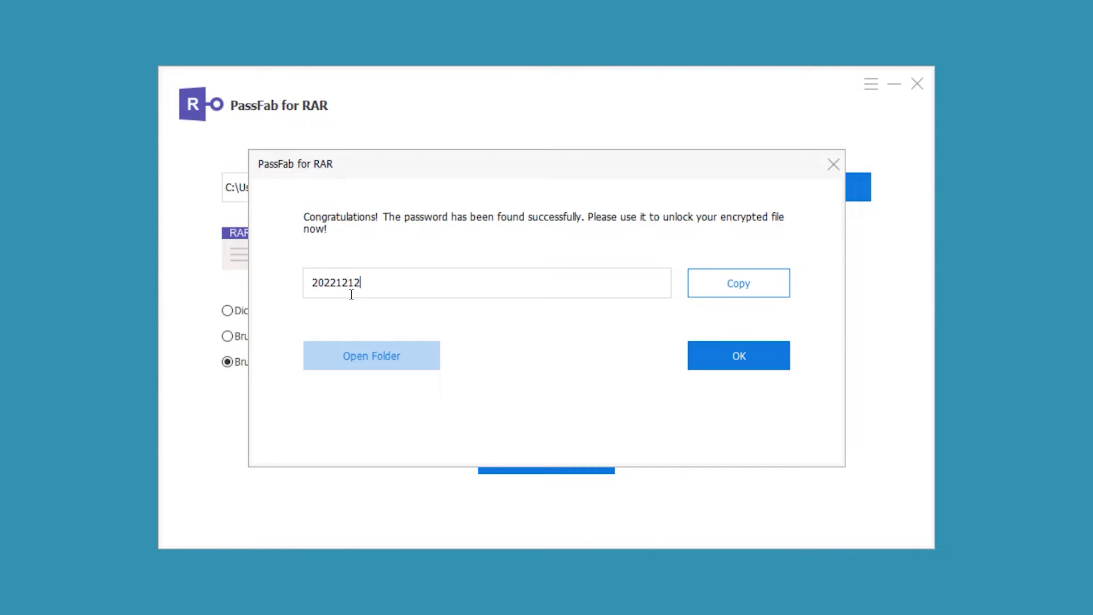
{"action": "left_click", "coordinate": [728, 290]}
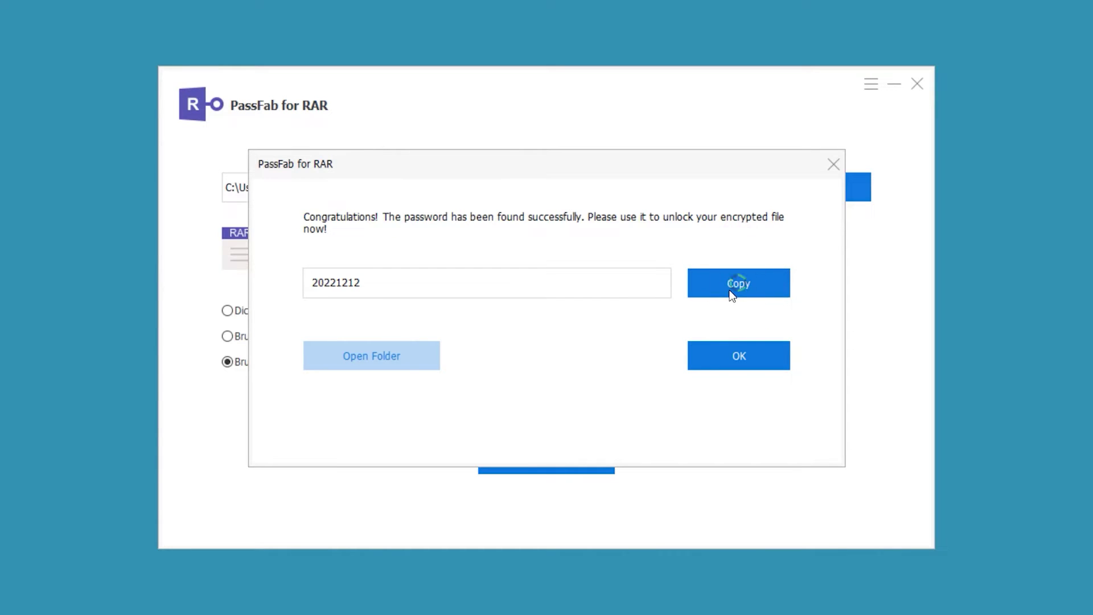
{"action": "left_click", "coordinate": [739, 354]}
{"action": "left_click", "coordinate": [917, 85]}
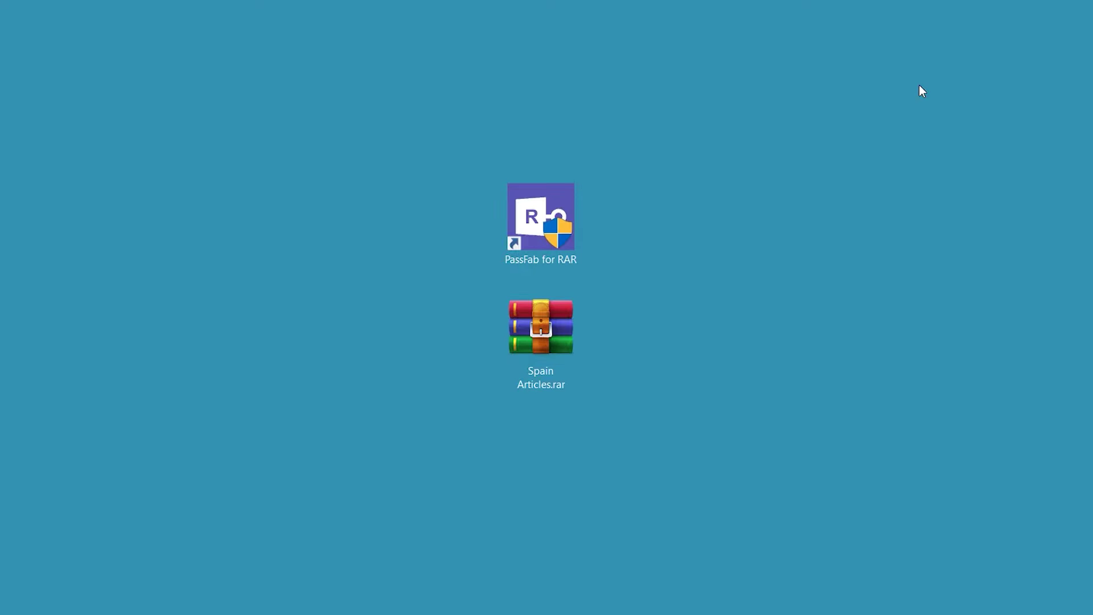
- Extract the archive to "Spain Articles\" with the pasted password and place the folder beside it
{"action": "right_click", "coordinate": [555, 339]}
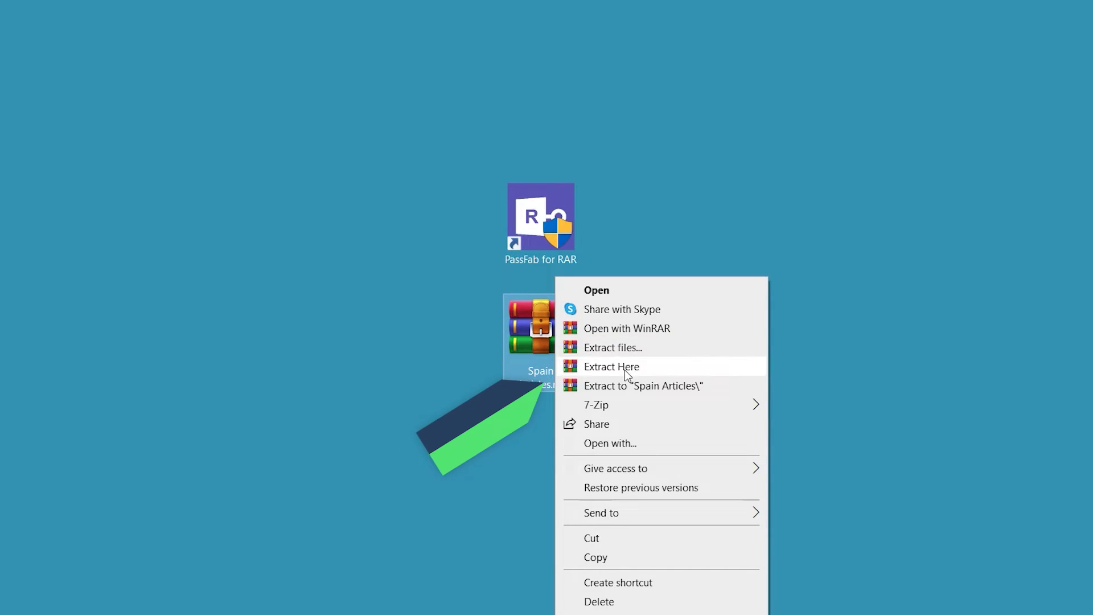
{"action": "left_click", "coordinate": [630, 386]}
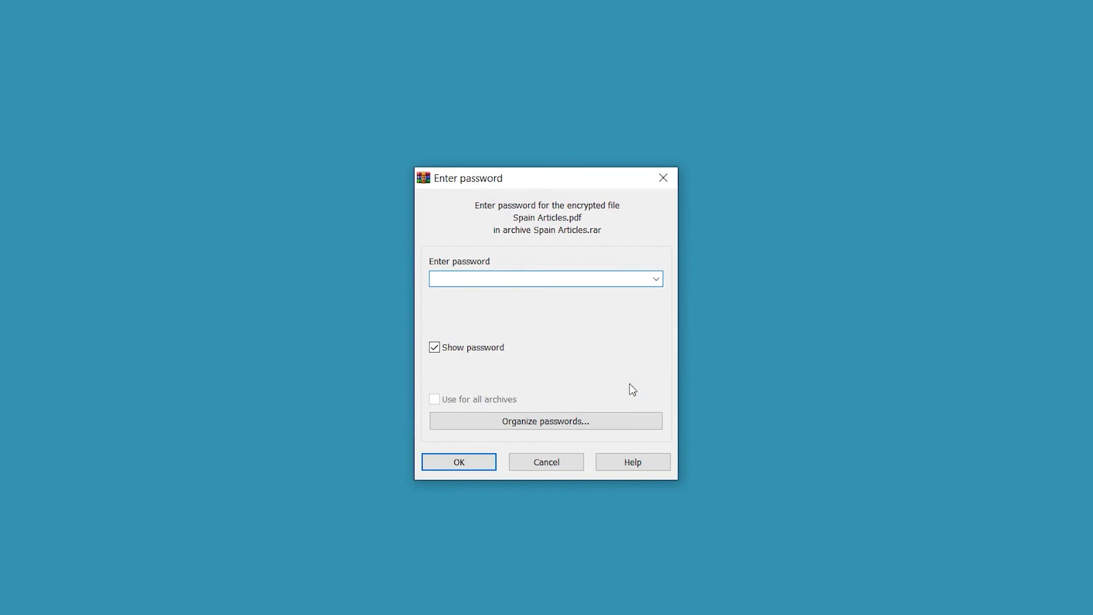
{"action": "right_click", "coordinate": [492, 280]}
{"action": "left_click", "coordinate": [541, 345]}
{"action": "left_click", "coordinate": [461, 461]}
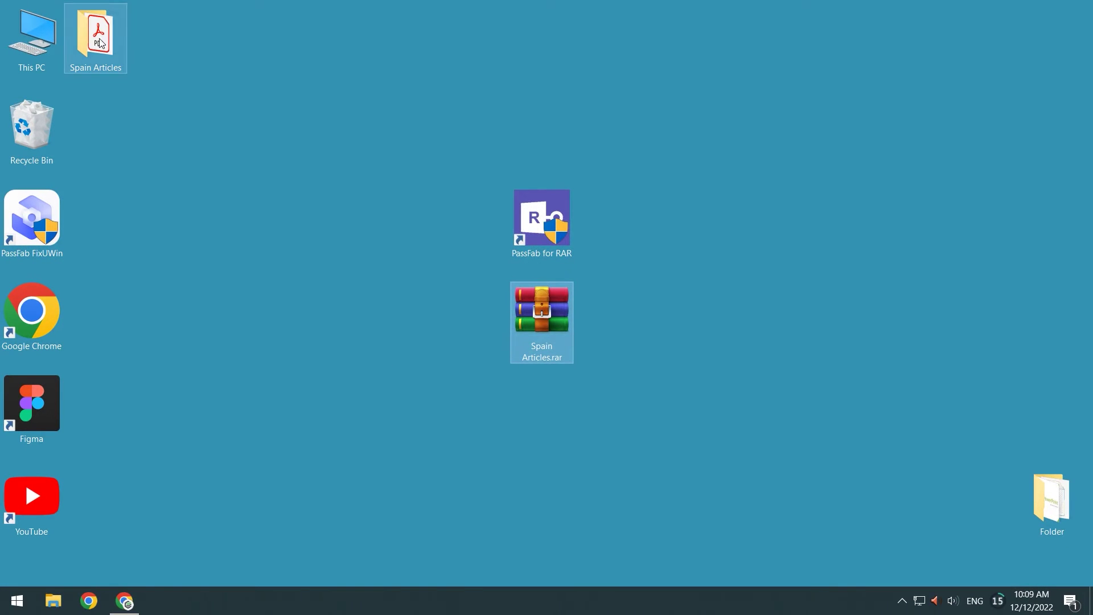
{"action": "left_click_drag", "start_coordinate": [99, 43], "coordinate": [443, 277]}
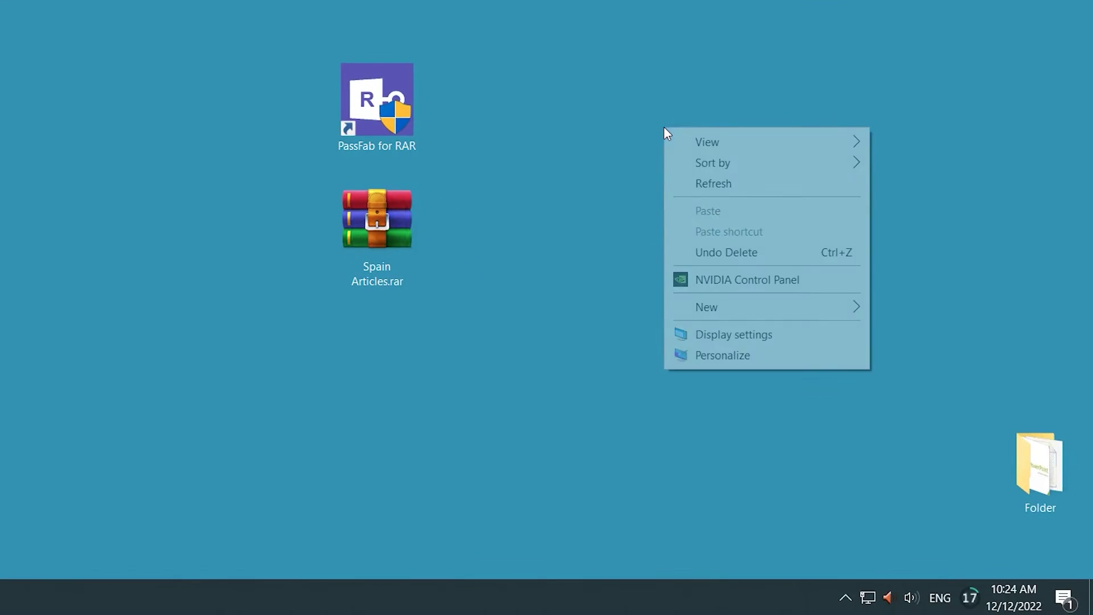
{"action": "mouse_move", "coordinate": [743, 306]}
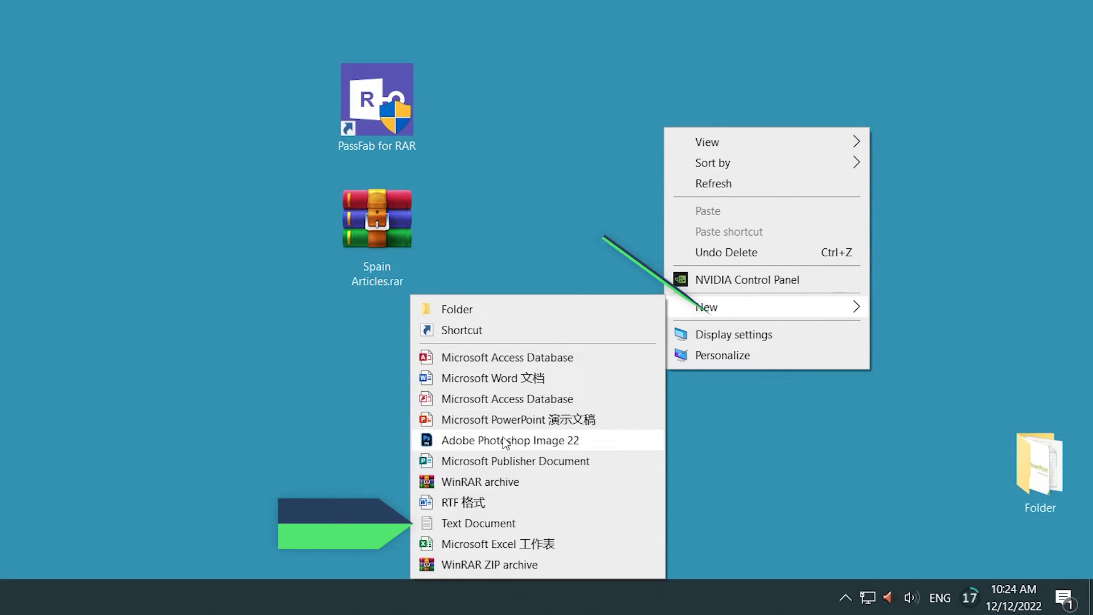
- Create RAR.txt on the desktop and open it empty in Notepad
{"action": "left_click", "coordinate": [500, 524]}
{"action": "type", "text": "RAR"}
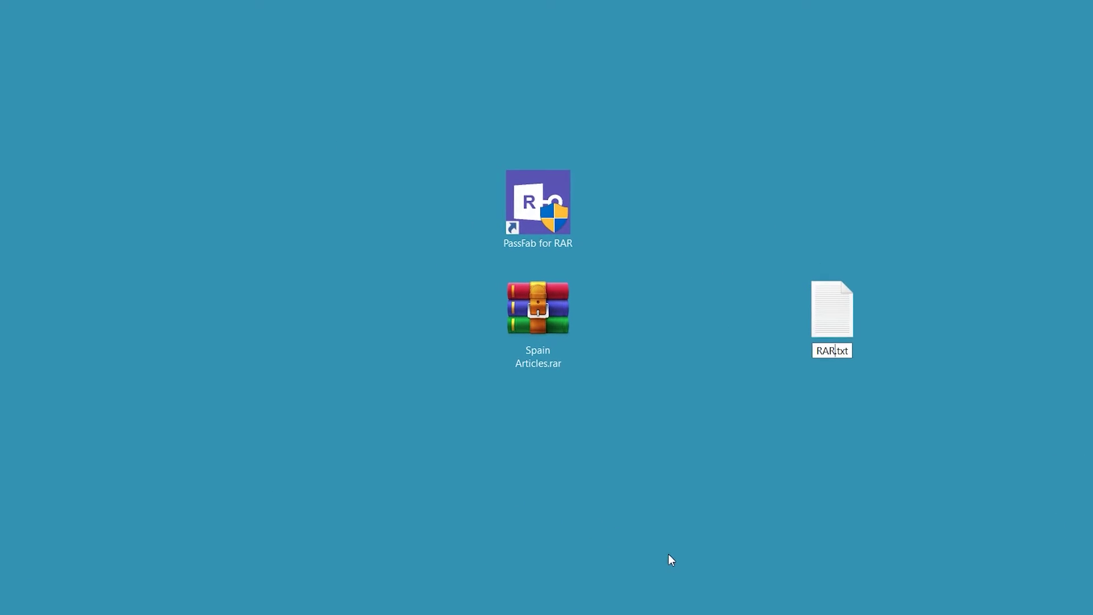
{"action": "key", "text": "Return"}
{"action": "left_click_drag", "start_coordinate": [804, 256], "coordinate": [806, 248]}
{"action": "double_click", "coordinate": [828, 214]}
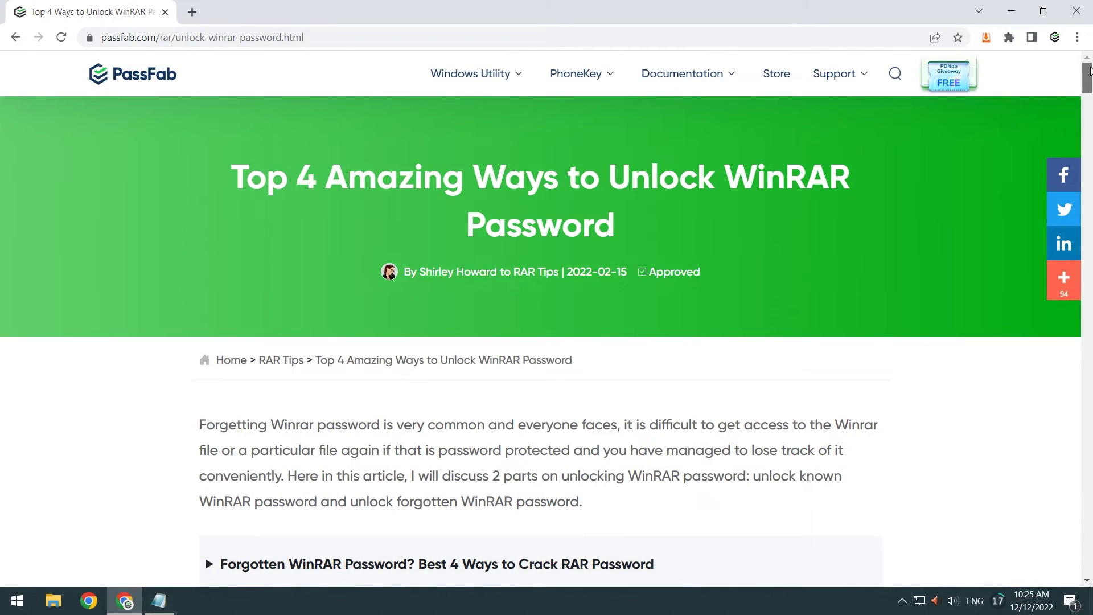
{"action": "left_click_drag", "start_coordinate": [1088, 73], "coordinate": [1088, 340]}
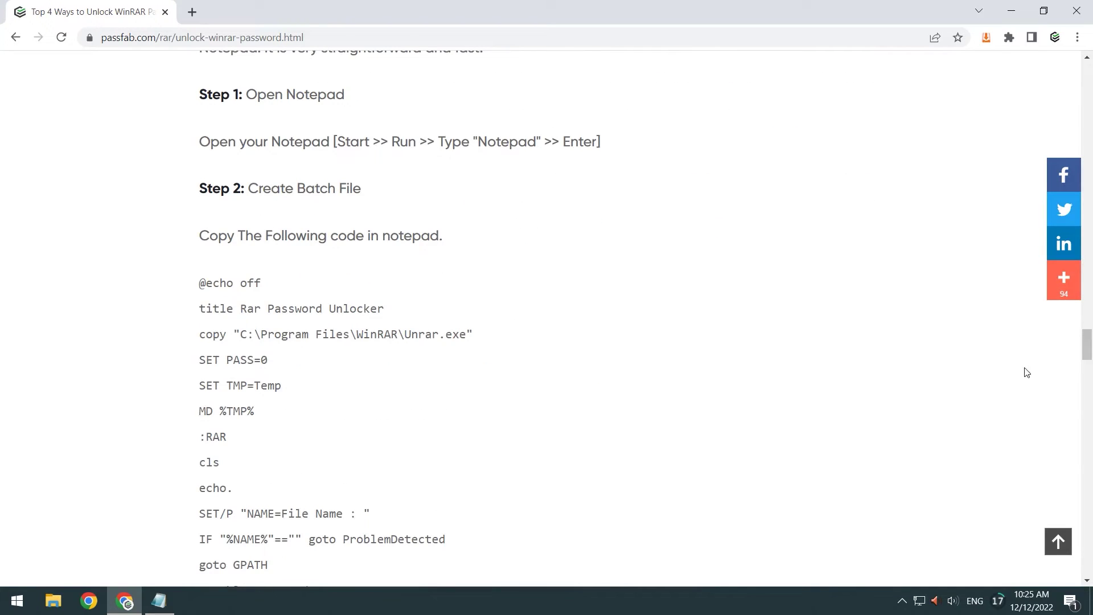
{"action": "mouse_move", "coordinate": [200, 283]}
{"action": "left_mouse_down"}
{"action": "mouse_move", "coordinate": [334, 358]}
{"action": "mouse_move", "coordinate": [325, 265]}
{"action": "left_mouse_up"}
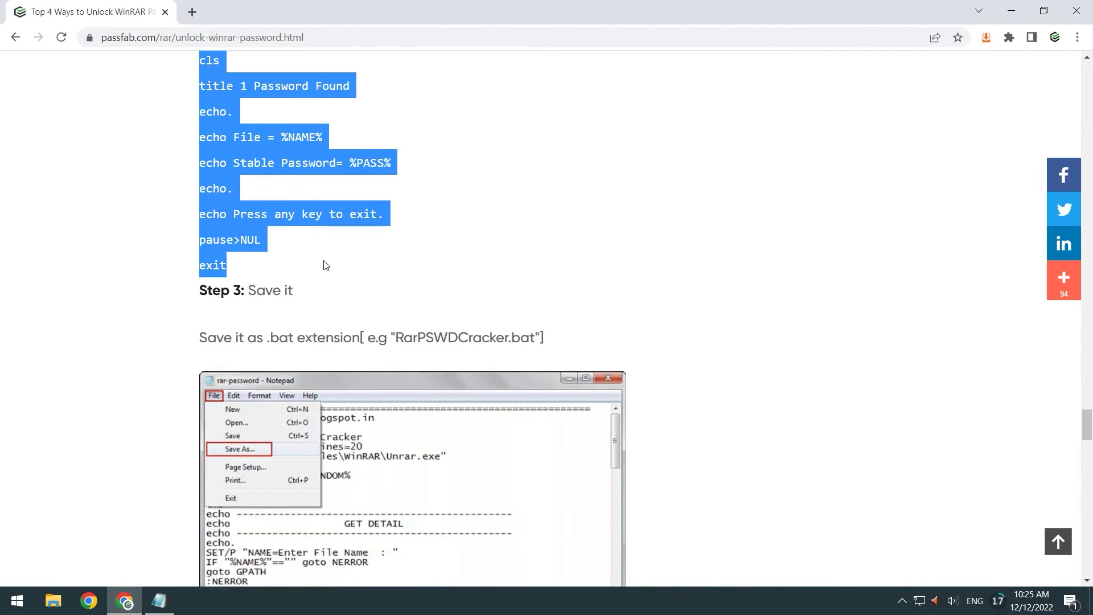
- Copy the selected Rar Password Unlocker batch script from the Chrome article
{"action": "right_click", "coordinate": [353, 214]}
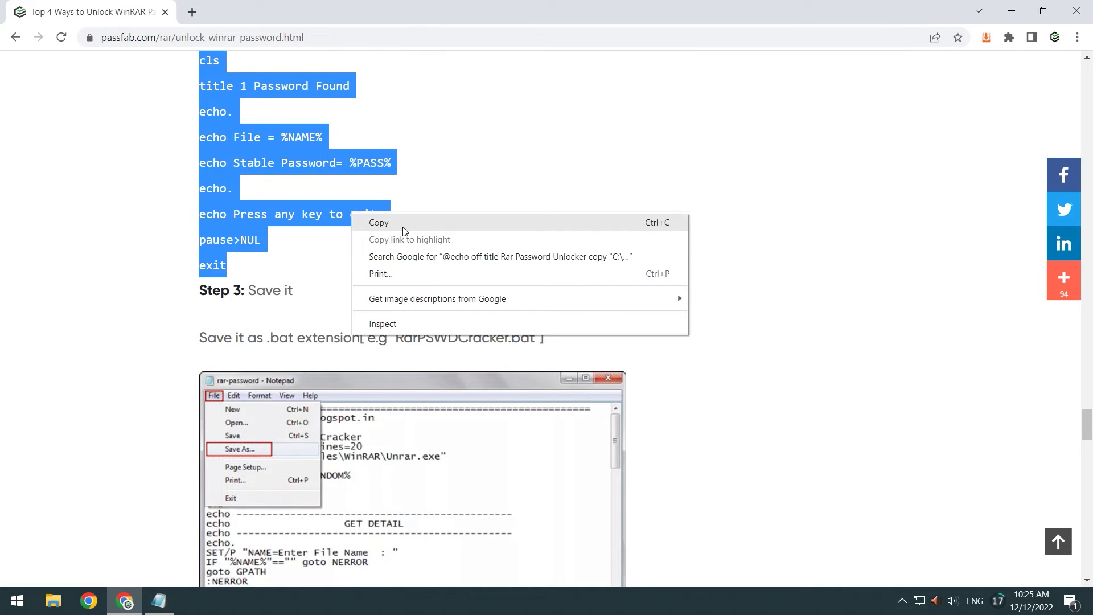
{"action": "left_click", "coordinate": [402, 227]}
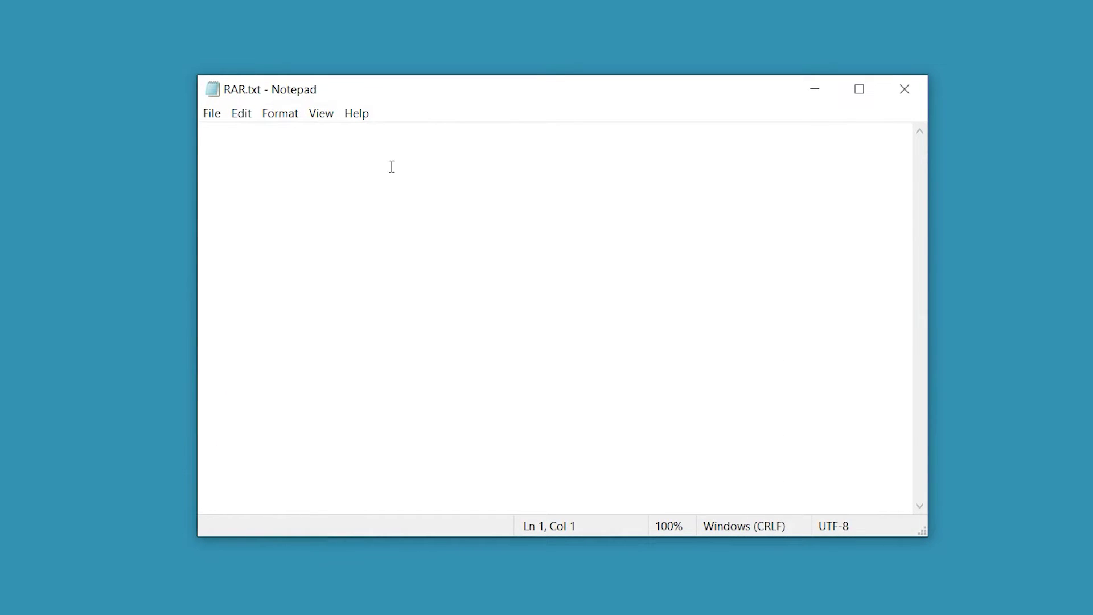
- Paste the unlocker batch script into RAR.txt
{"action": "right_click", "coordinate": [312, 158]}
{"action": "left_click", "coordinate": [384, 234]}
{"action": "left_click_drag", "start_coordinate": [926, 445], "coordinate": [906, 215]}
{"action": "left_click", "coordinate": [510, 164]}
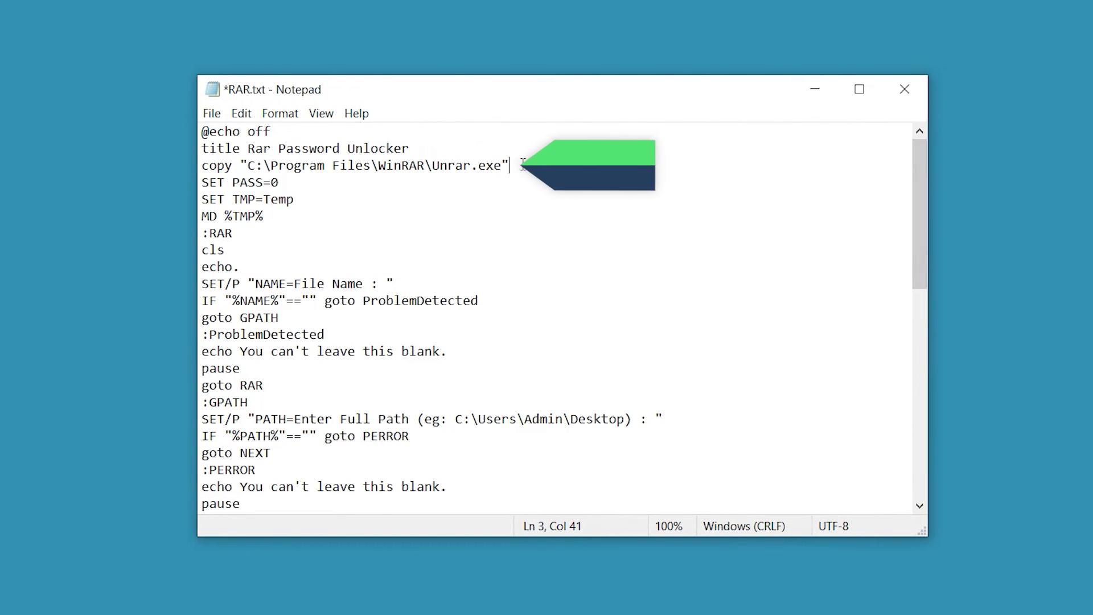
- Copy the E:\Soft\RAR folder path from File Explorer's address bar
{"action": "key", "text": "super+e"}
{"action": "left_click", "coordinate": [365, 510]}
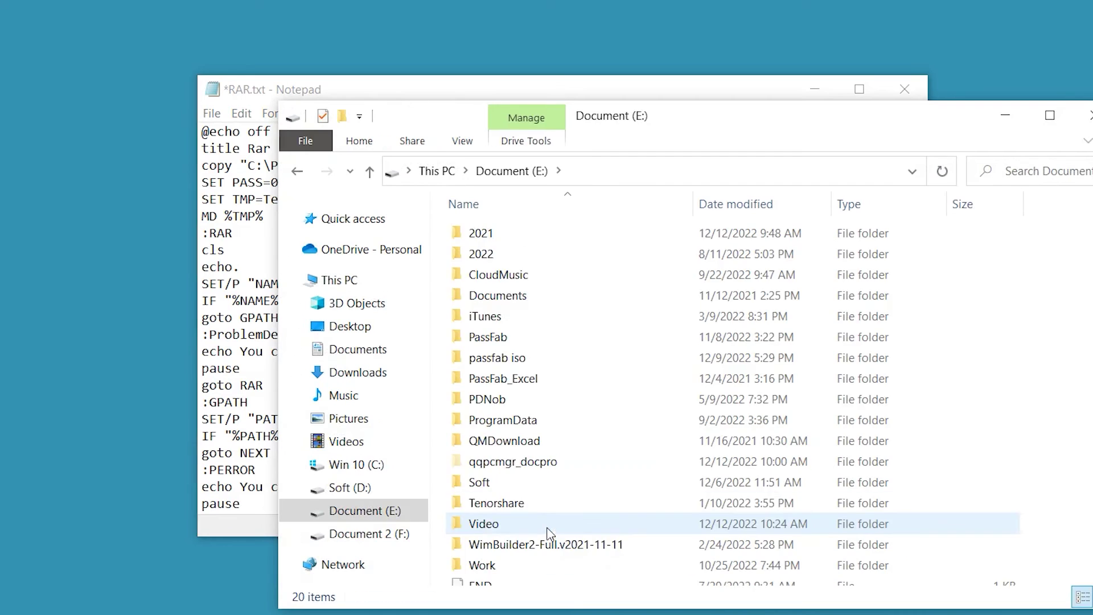
{"action": "double_click", "coordinate": [479, 481]}
{"action": "left_click", "coordinate": [478, 171]}
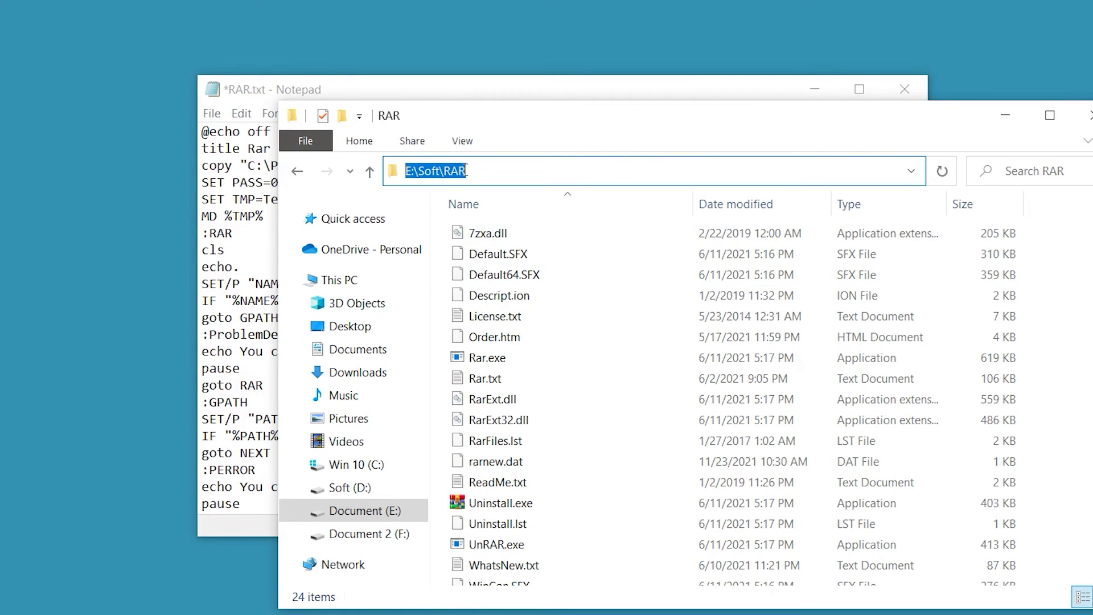
{"action": "right_click", "coordinate": [459, 173]}
{"action": "left_click", "coordinate": [496, 224]}
{"action": "left_click", "coordinate": [1078, 115]}
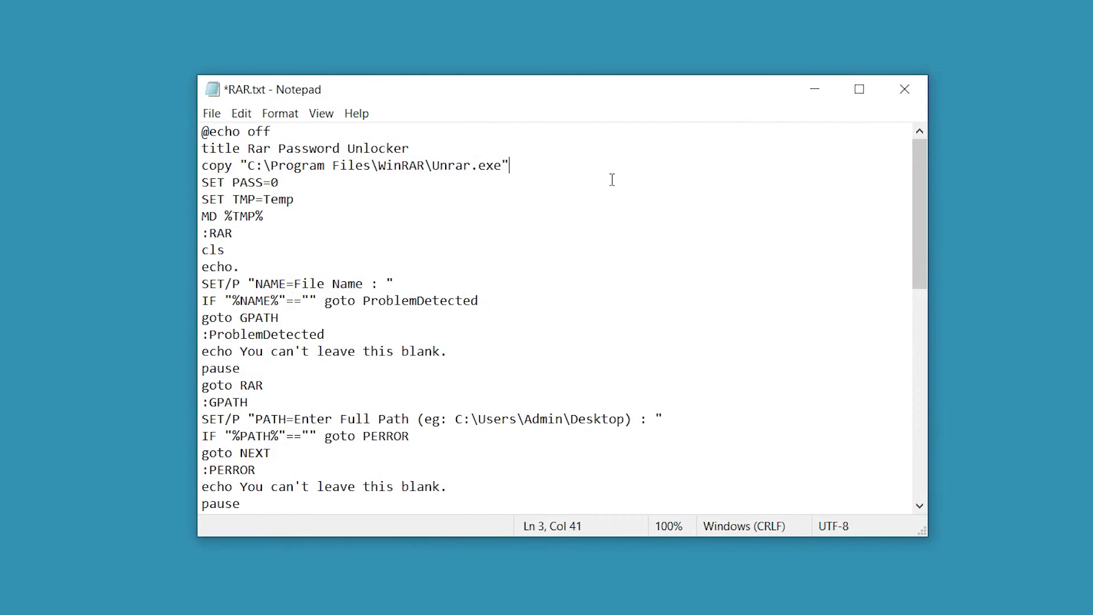
- Replace the Program Files WinRAR path on line 3 with E:\Soft\RAR
{"action": "left_click_drag", "start_coordinate": [251, 165], "coordinate": [415, 165]}
{"action": "right_click", "coordinate": [433, 169]}
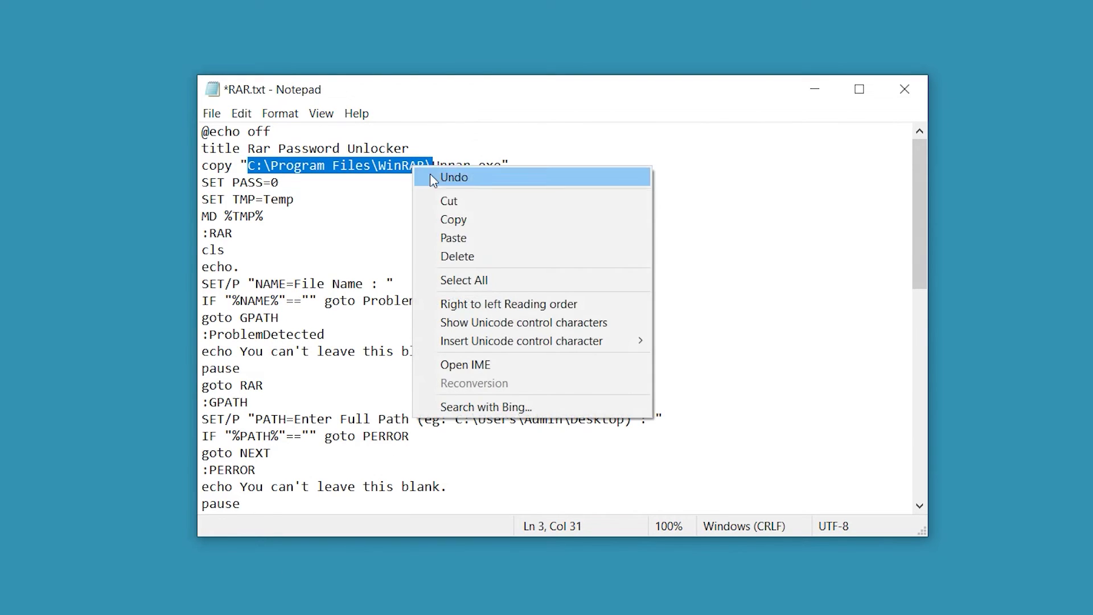
{"action": "left_click", "coordinate": [458, 238]}
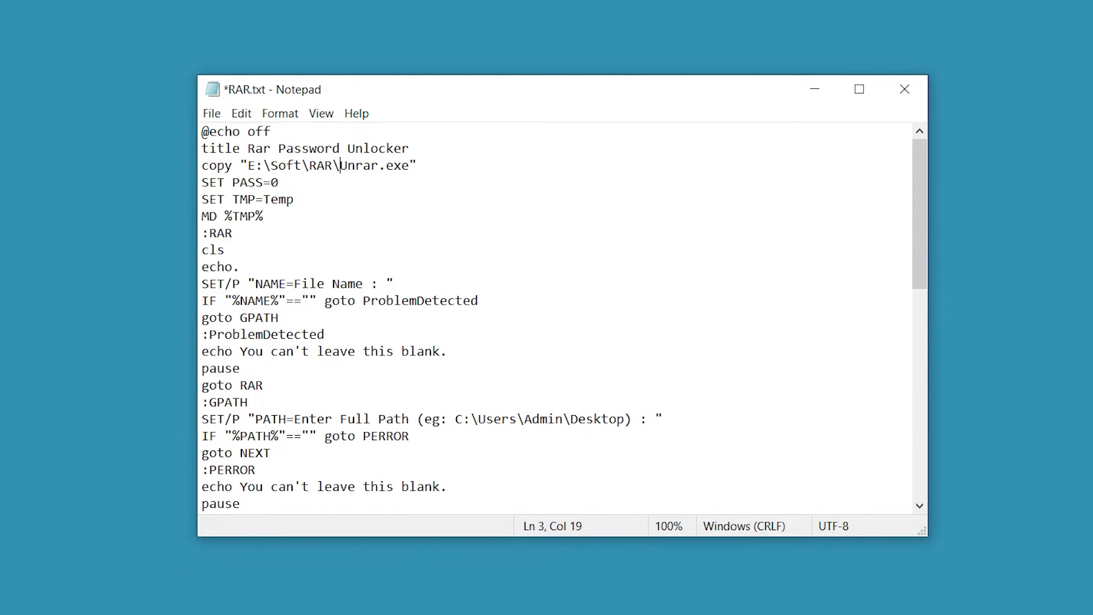
{"action": "left_click", "coordinate": [427, 168]}
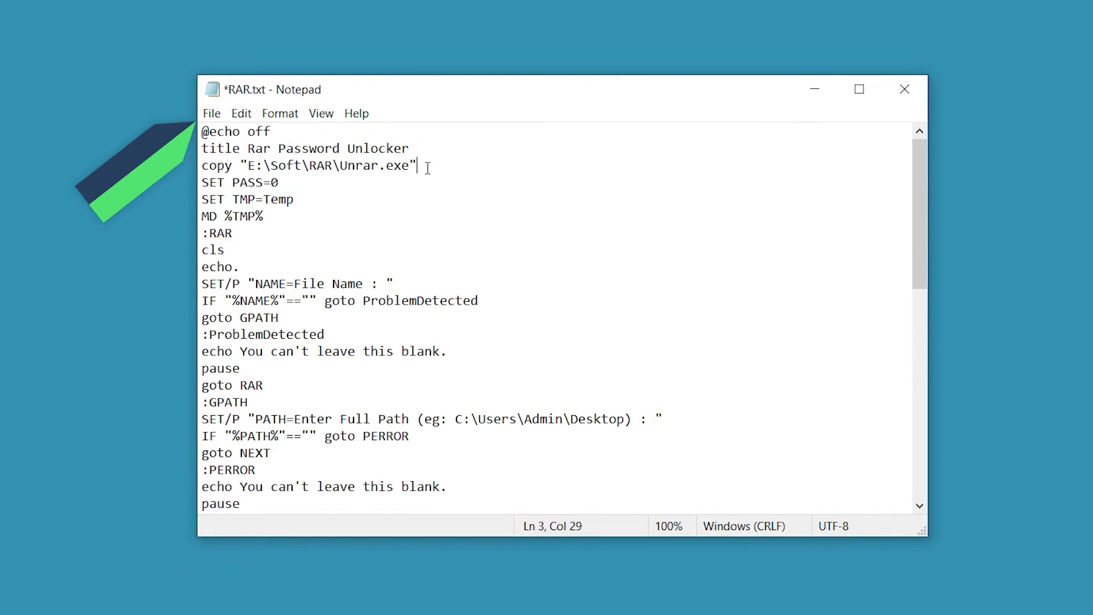
- Save the script via Save As as RAR.bat on the Desktop
{"action": "left_click", "coordinate": [212, 113]}
{"action": "left_click", "coordinate": [241, 210]}
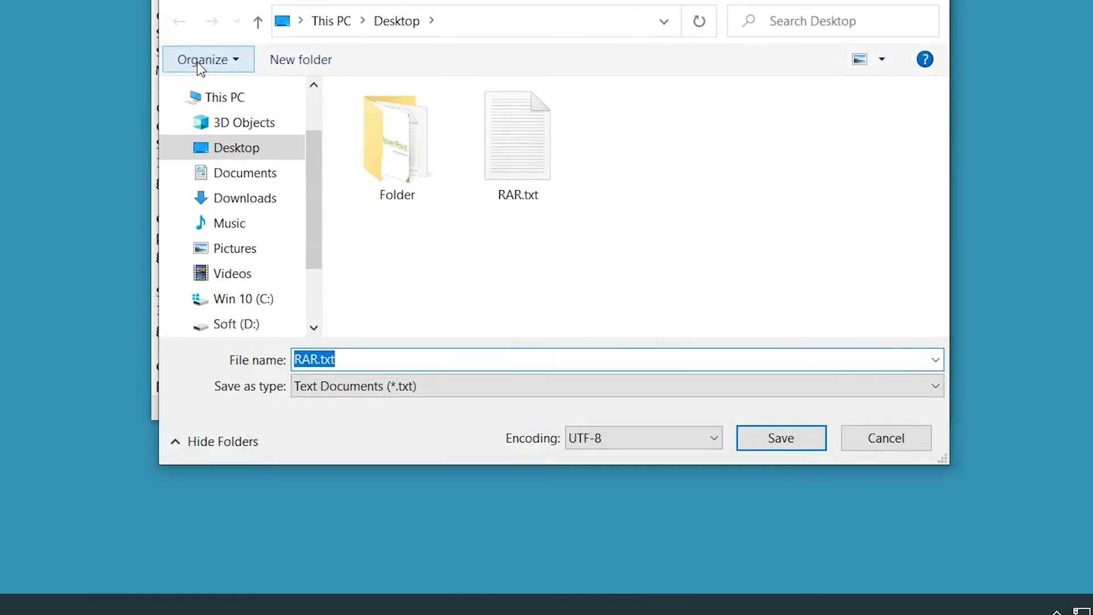
{"action": "left_click", "coordinate": [366, 331]}
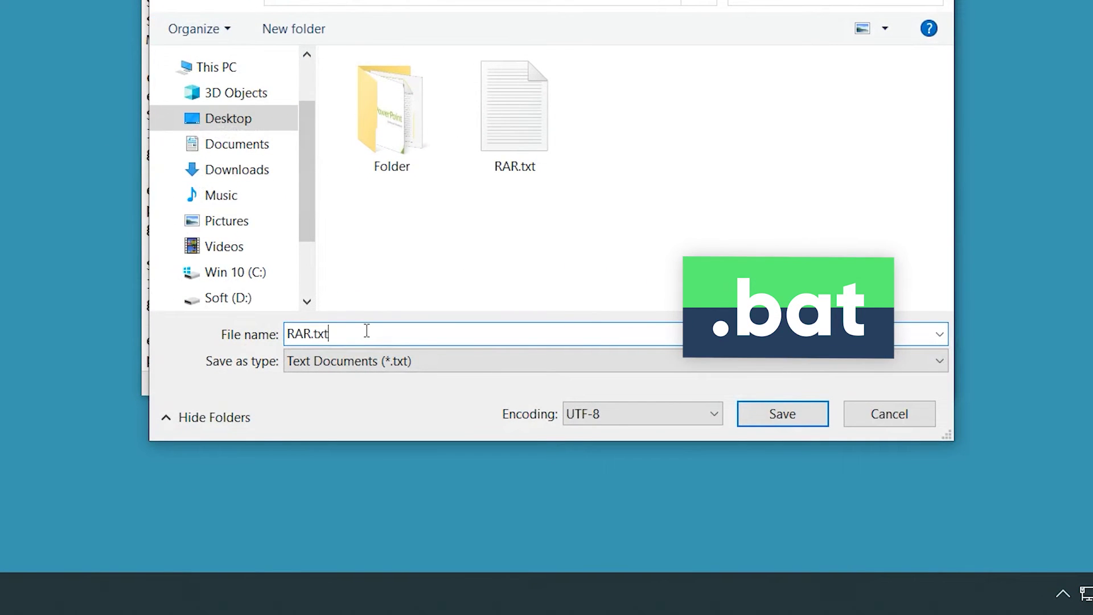
{"action": "key", "text": "BackSpace"}
{"action": "key", "text": "BackSpace"}
{"action": "key", "text": "BackSpace"}
{"action": "type", "text": "ba"}
{"action": "type", "text": "t"}
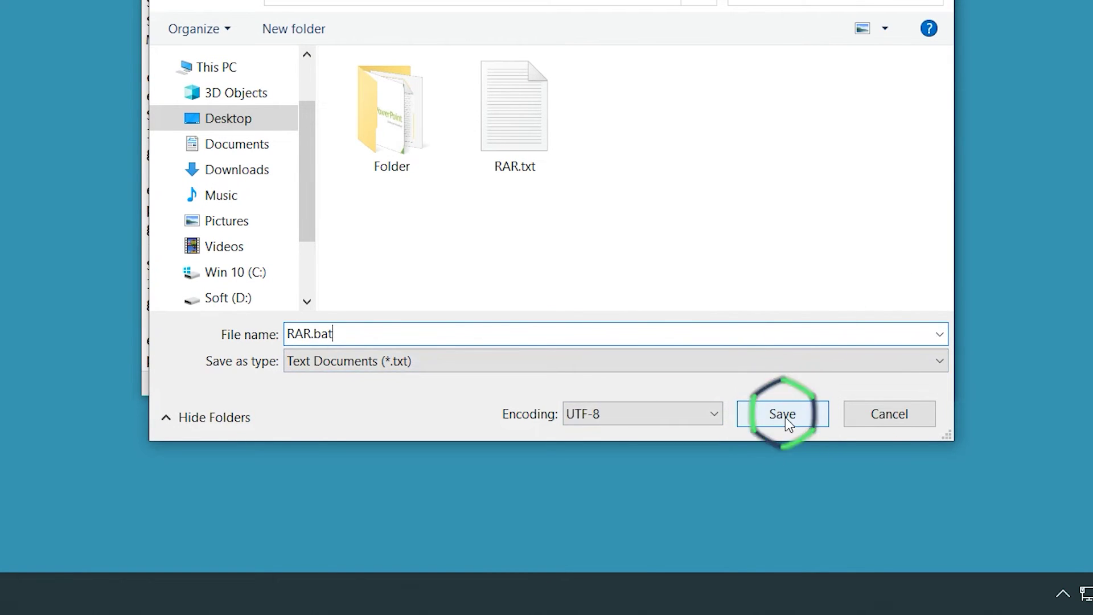
{"action": "left_click", "coordinate": [785, 417]}
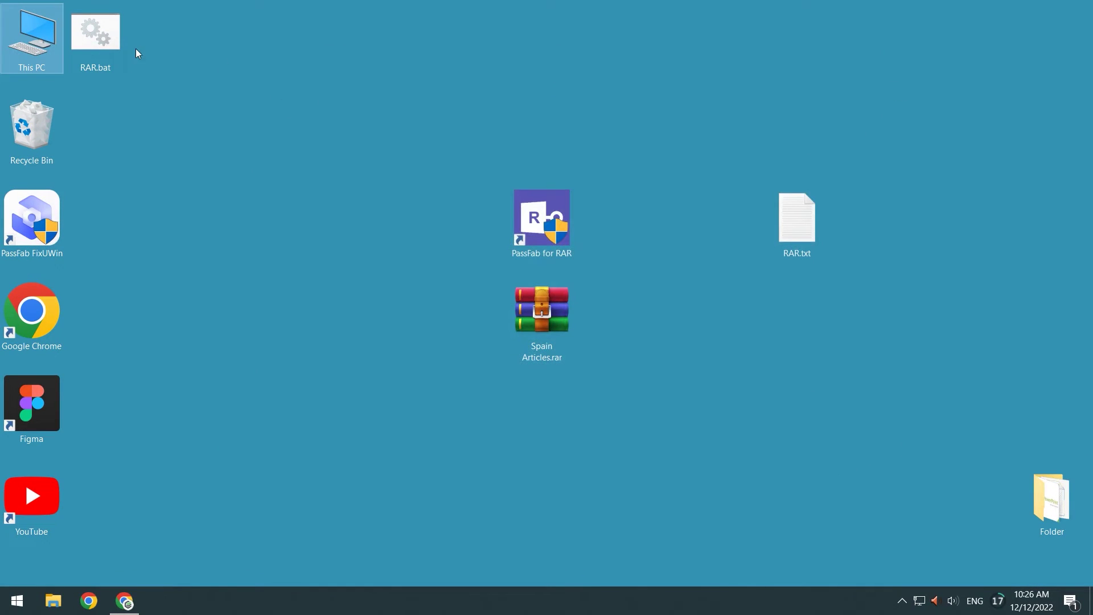
- Run RAR.bat so the Rar Password Unlocker console opens asking for a file name
{"action": "left_click_drag", "start_coordinate": [102, 42], "coordinate": [735, 229]}
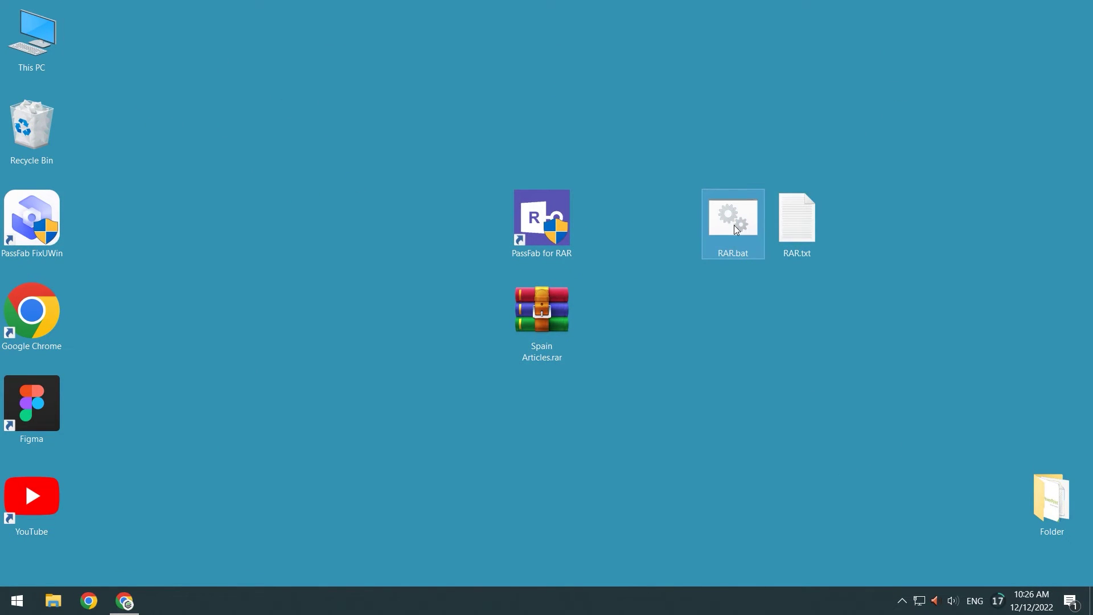
{"action": "double_click", "coordinate": [735, 229]}
{"action": "mouse_move", "coordinate": [139, 66]}
{"action": "left_mouse_down"}
{"action": "mouse_move", "coordinate": [547, 176]}
{"action": "mouse_move", "coordinate": [654, 141]}
{"action": "mouse_move", "coordinate": [652, 130]}
{"action": "left_mouse_up"}
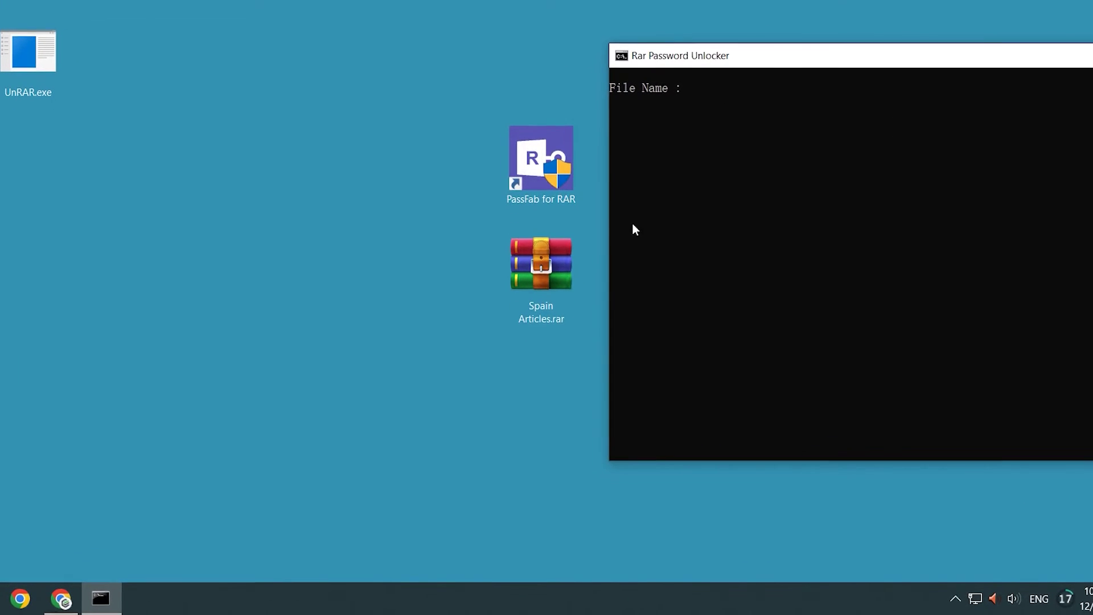
- Copy the archive name Spain Articles.rar from its Properties and submit it as the unlocker's File Name
{"action": "left_click", "coordinate": [542, 268]}
{"action": "right_click", "coordinate": [542, 268]}
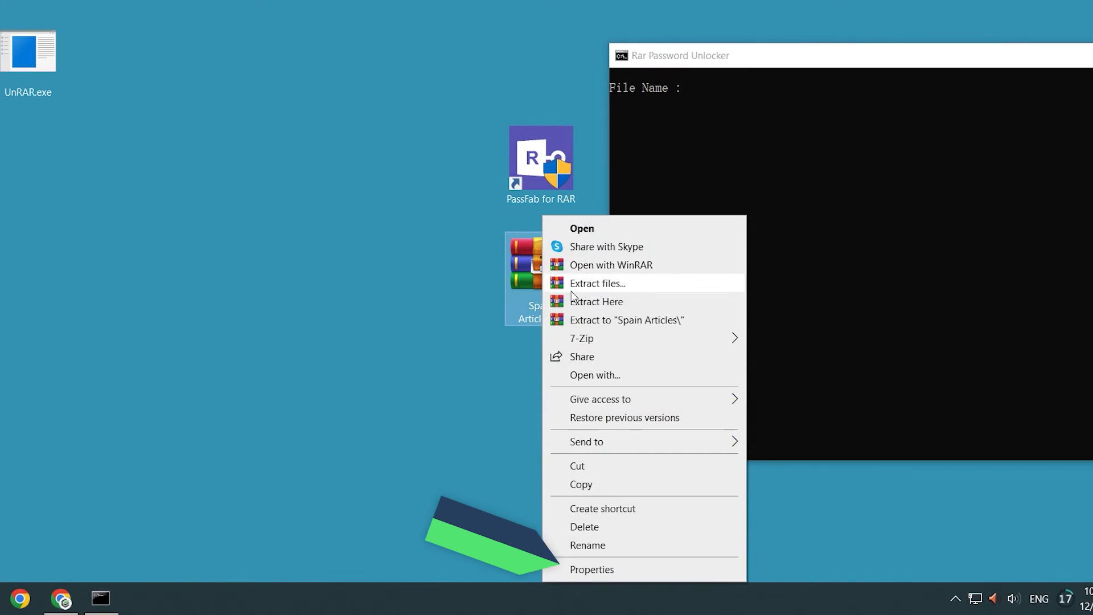
{"action": "left_click", "coordinate": [592, 569]}
{"action": "left_click_drag", "start_coordinate": [696, 179], "coordinate": [239, 92]}
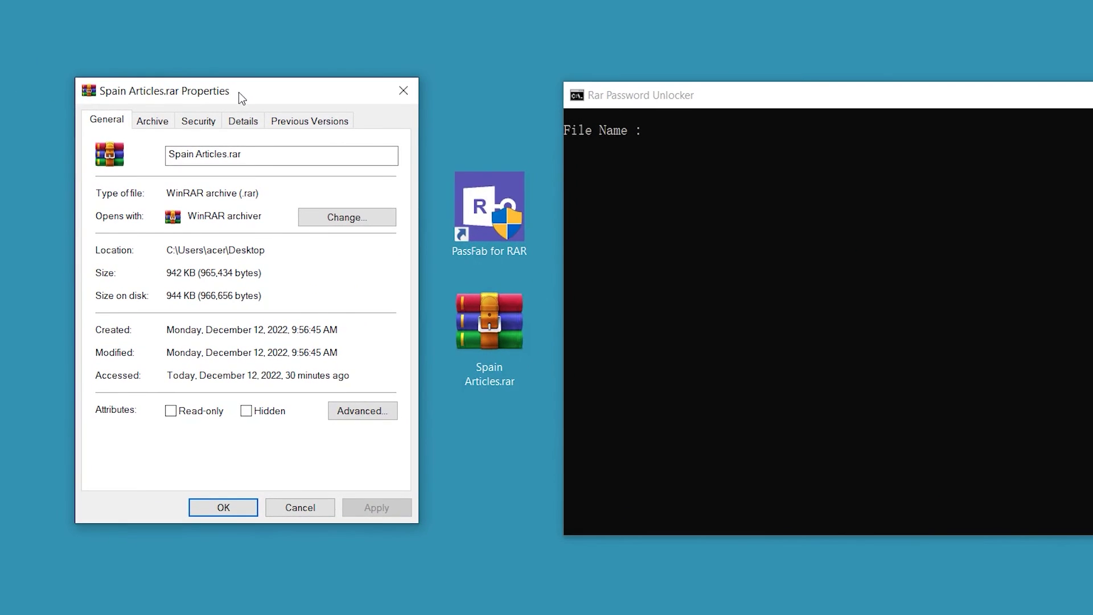
{"action": "triple_click", "coordinate": [211, 159]}
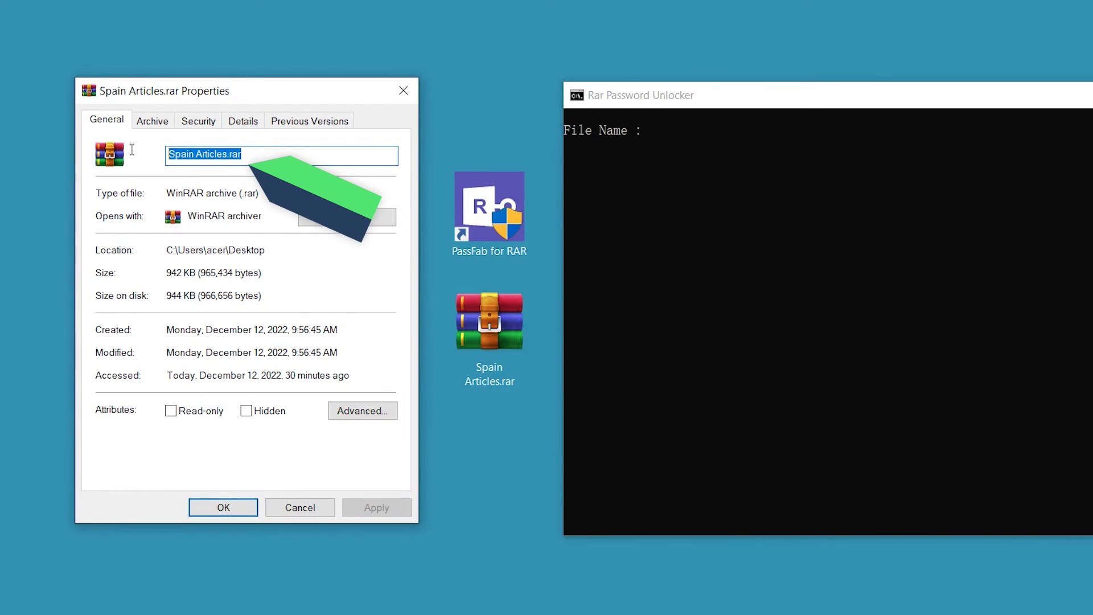
{"action": "right_click", "coordinate": [211, 160]}
{"action": "left_click", "coordinate": [265, 209]}
{"action": "left_click", "coordinate": [681, 133]}
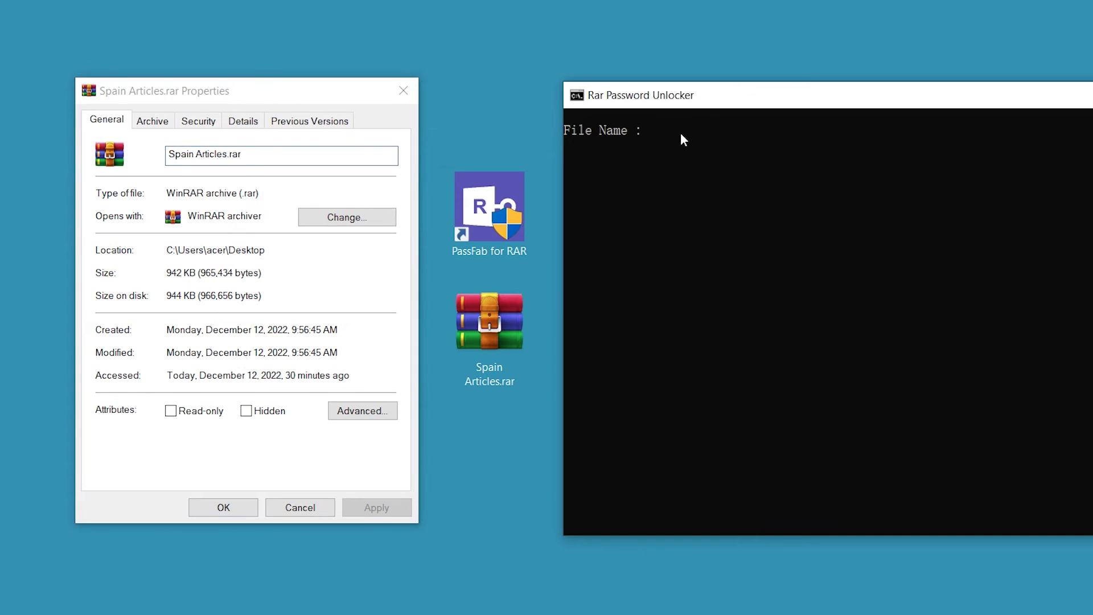
{"action": "right_click", "coordinate": [681, 133]}
{"action": "key", "text": "Return"}
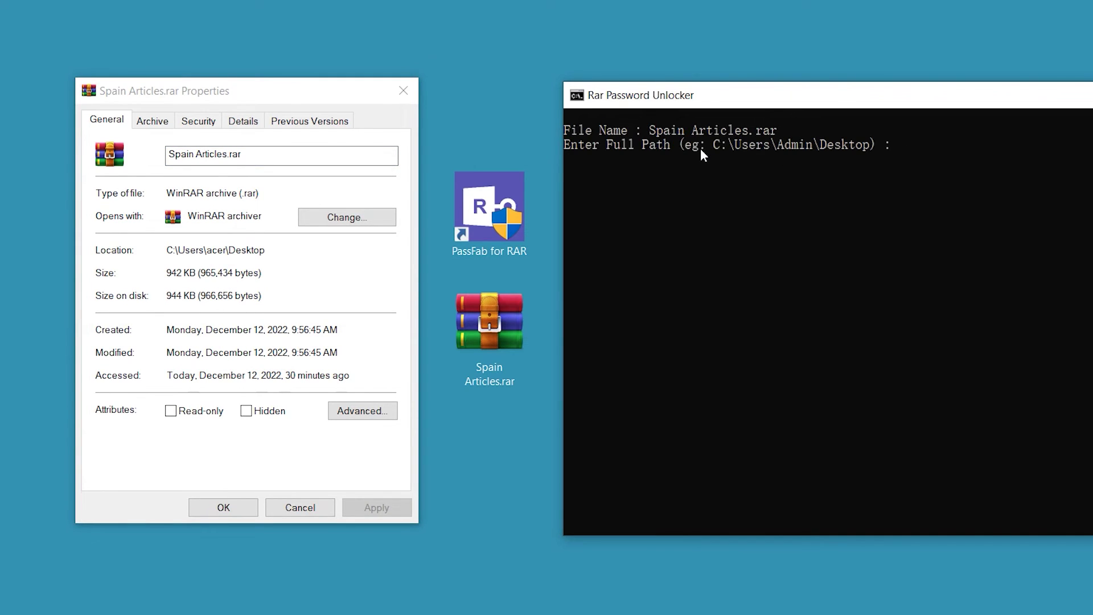
- Copy the archive's Desktop location from Properties and paste it as the full path to start recovery
{"action": "left_click_drag", "start_coordinate": [168, 249], "coordinate": [257, 249]}
{"action": "right_click", "coordinate": [254, 248]}
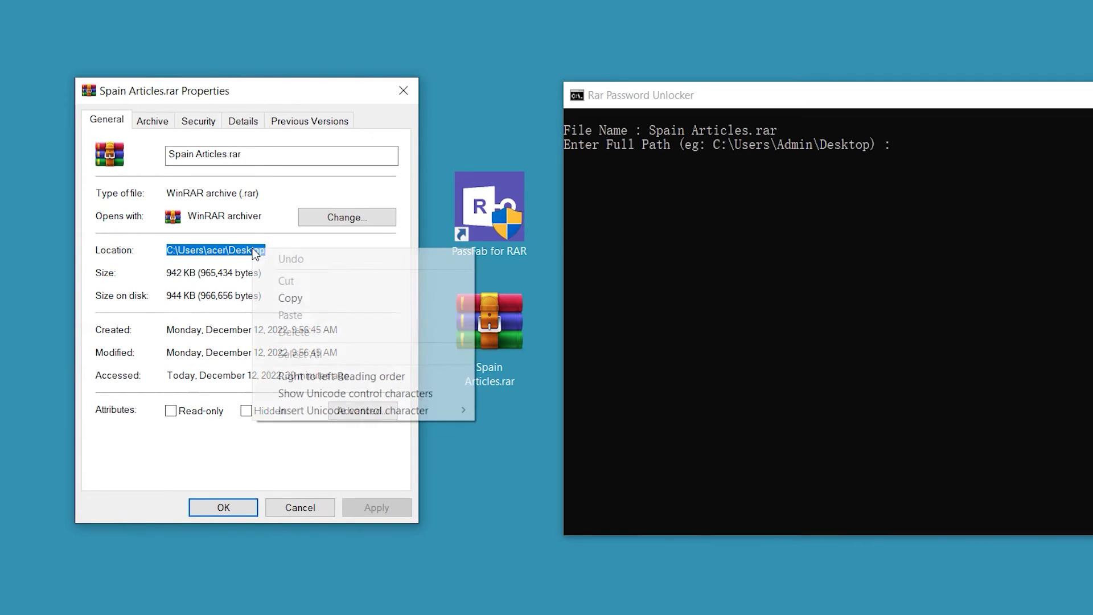
{"action": "left_click", "coordinate": [315, 299]}
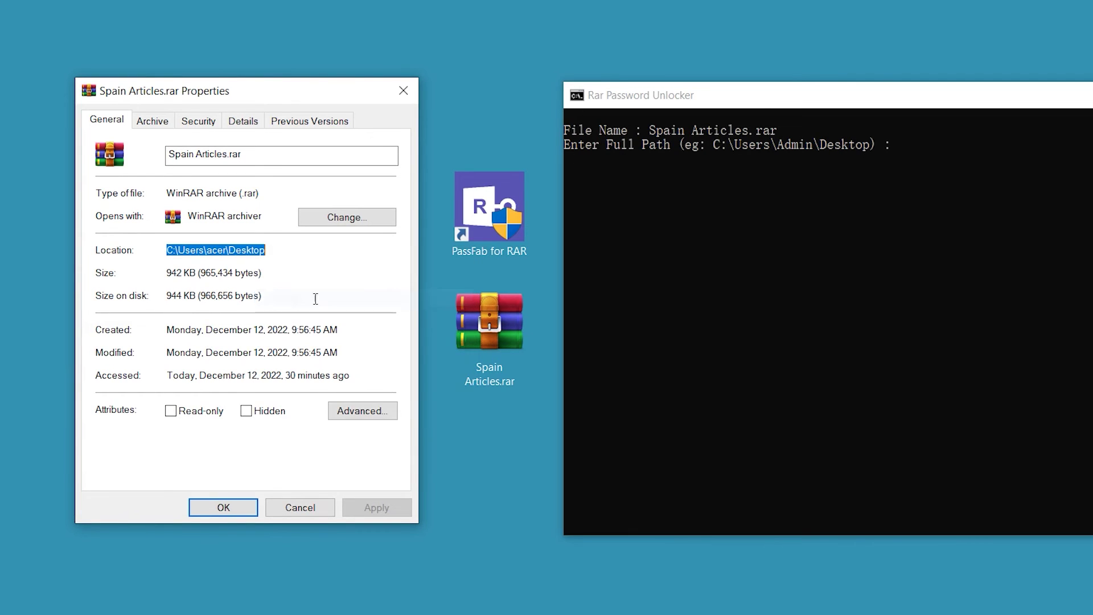
{"action": "left_click", "coordinate": [919, 151]}
{"action": "key", "text": "ctrl+v"}
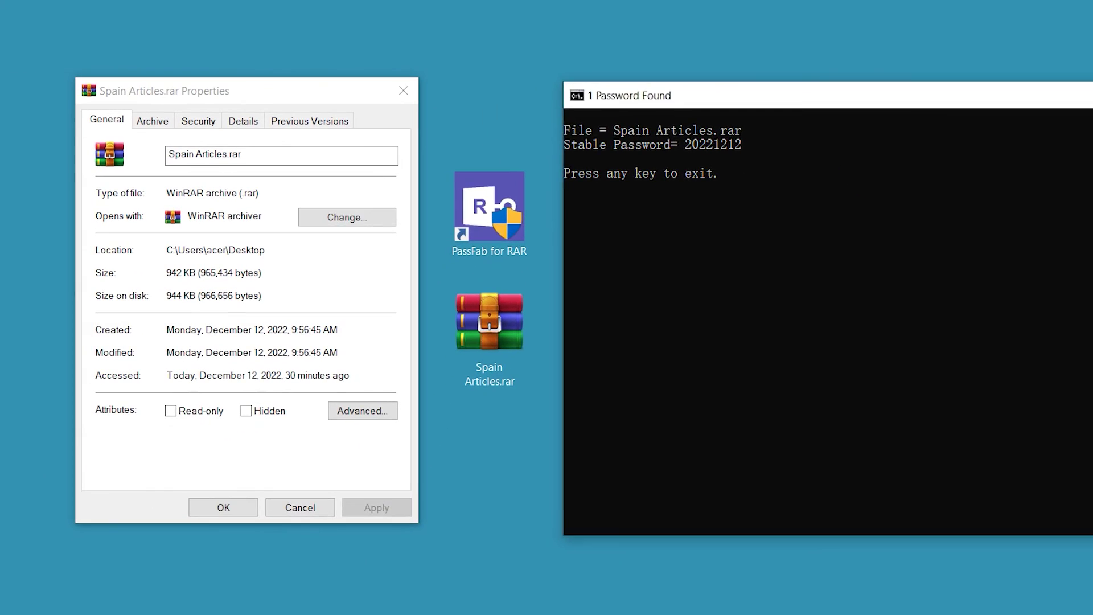
{"action": "key", "text": "Return"}
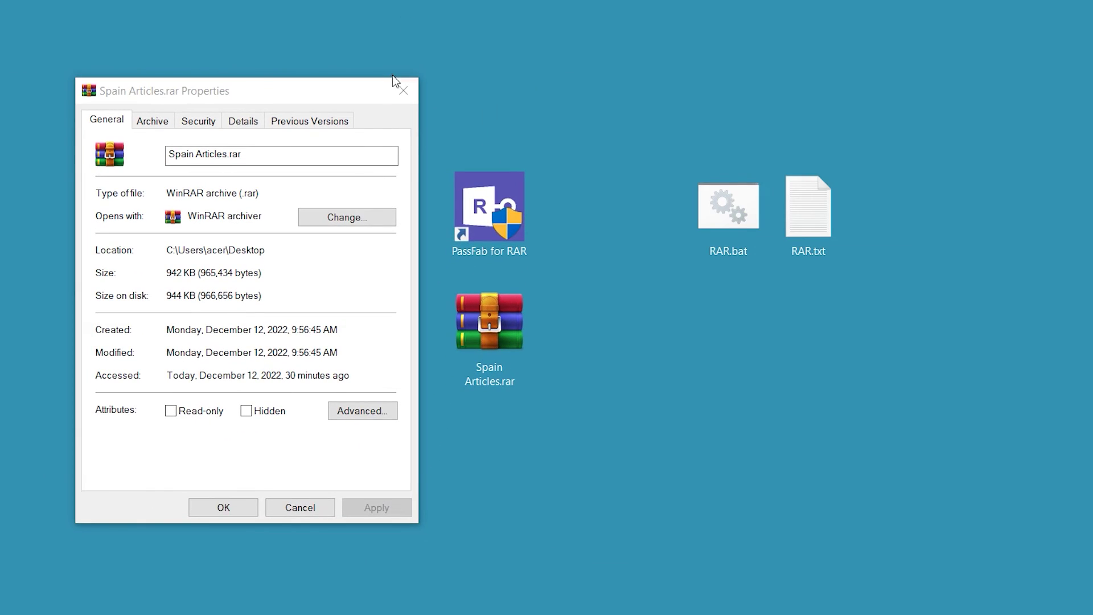
{"action": "left_click", "coordinate": [403, 89]}
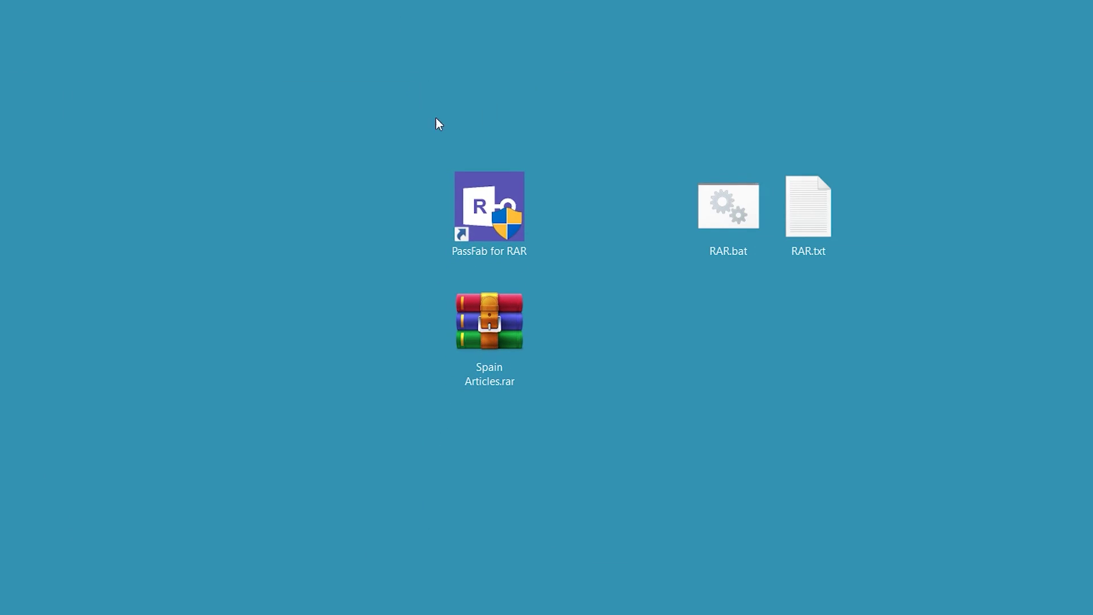
{"action": "right_click", "coordinate": [493, 324]}
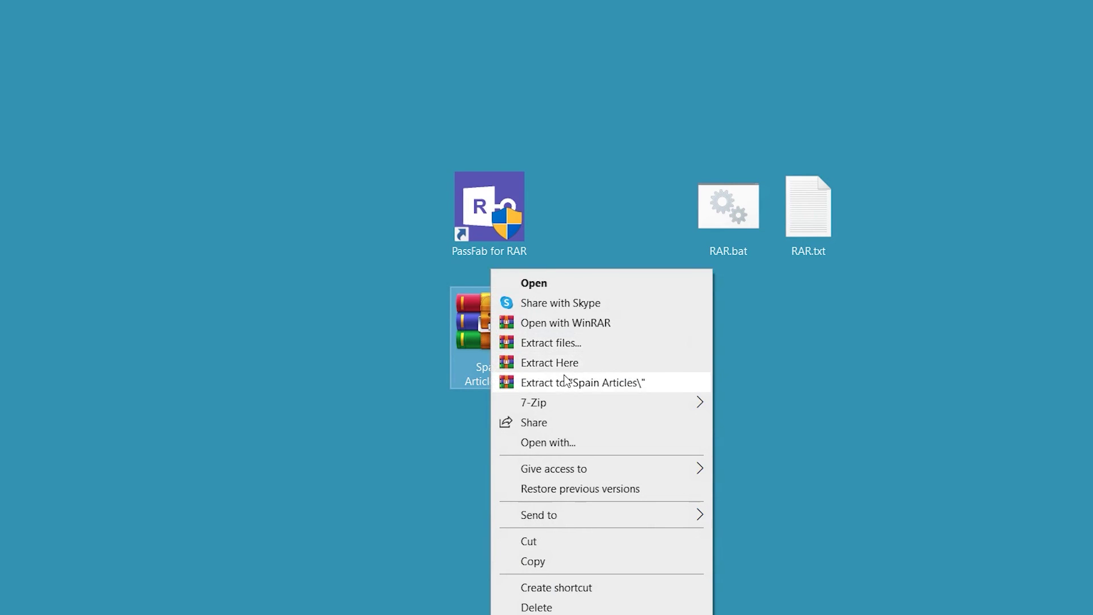
{"action": "left_click", "coordinate": [566, 381]}
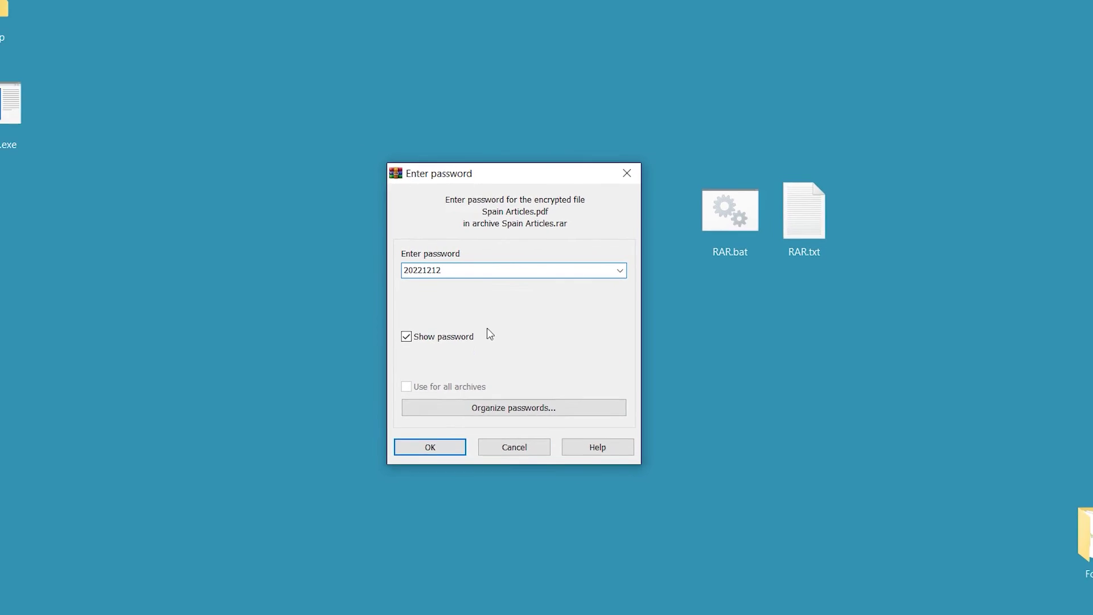
{"action": "left_click", "coordinate": [475, 426]}
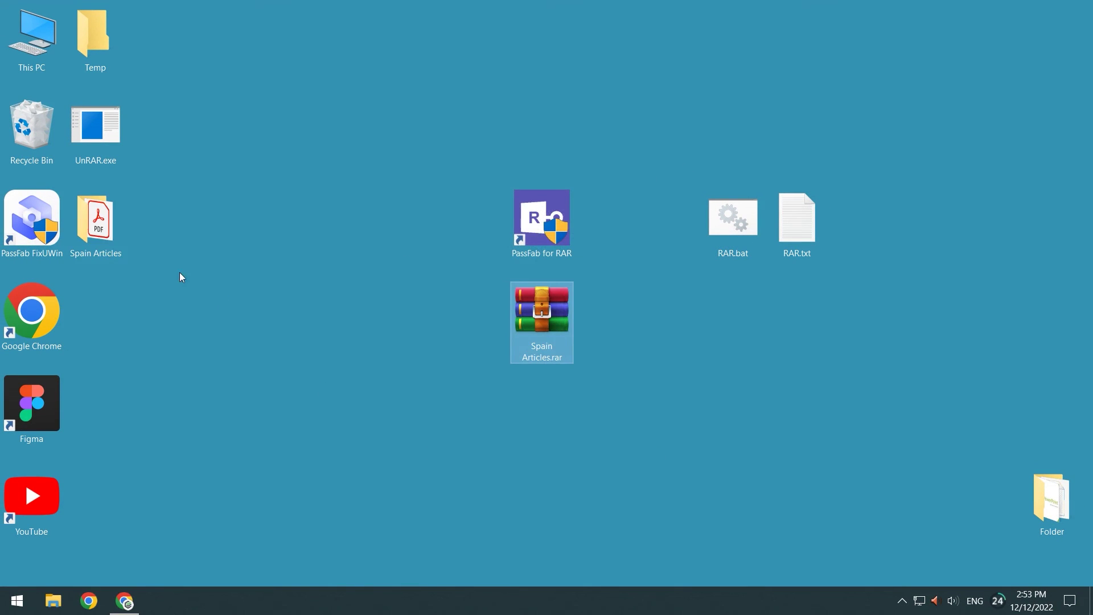
- Move the extracted Spain Articles folder beside the archive and open it to show Spain Articles.pdf
{"action": "left_click_drag", "start_coordinate": [104, 226], "coordinate": [631, 318]}
{"action": "double_click", "coordinate": [631, 317]}
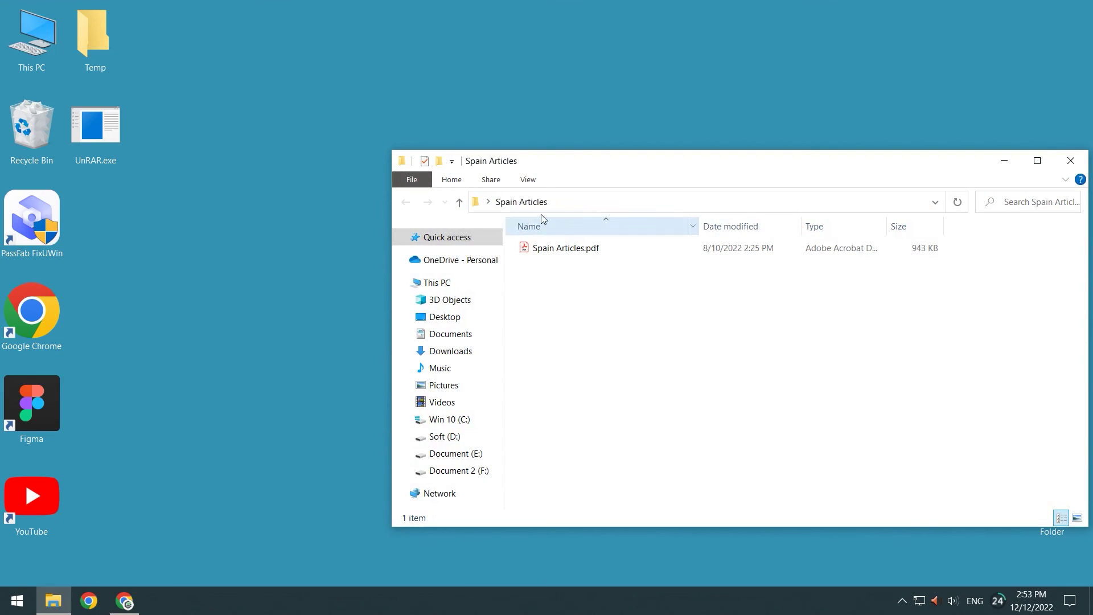